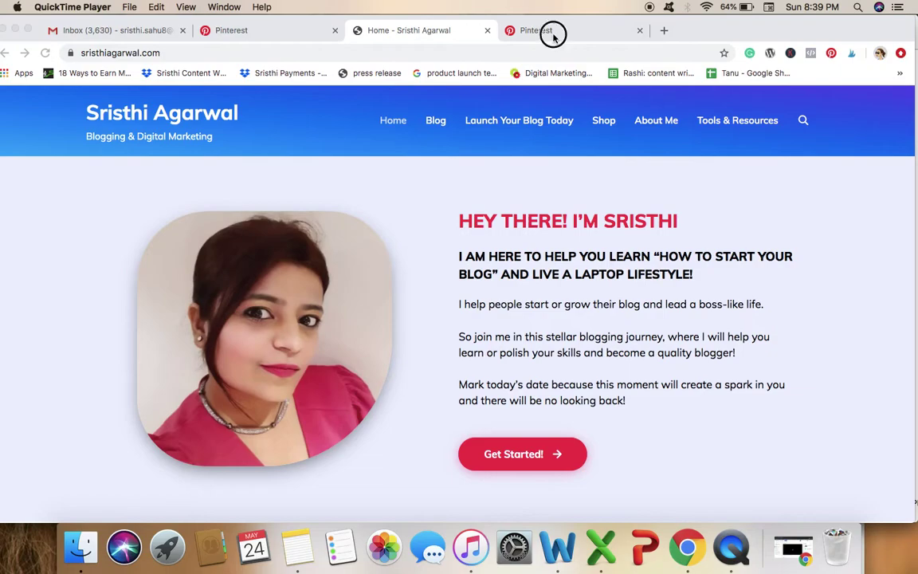
Switch to the Pinterest tab showing the Business hub.
click(500, 33)
Review the Claim settings for sristhiagarwal.com and its RSS auto-publishing to Blogs, then return to the blog.
click(240, 31)
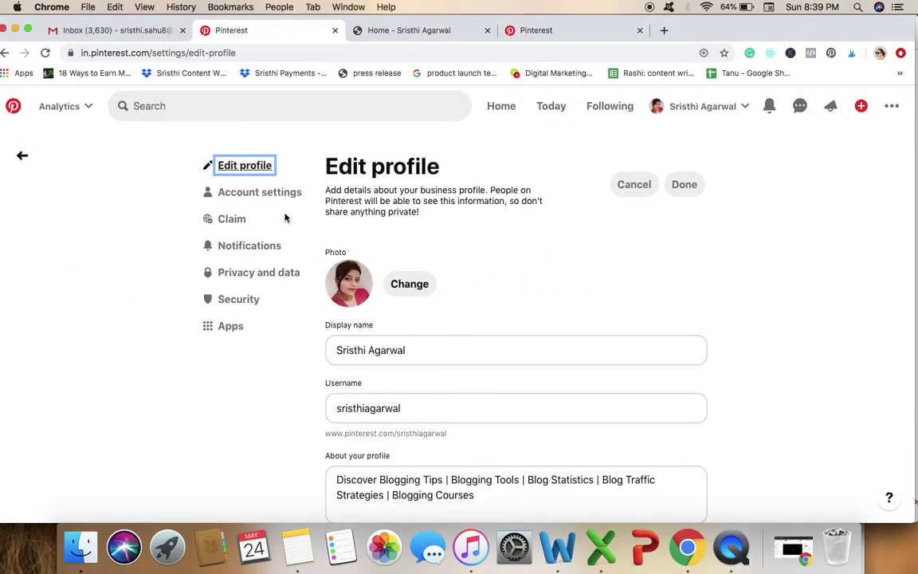
click(231, 218)
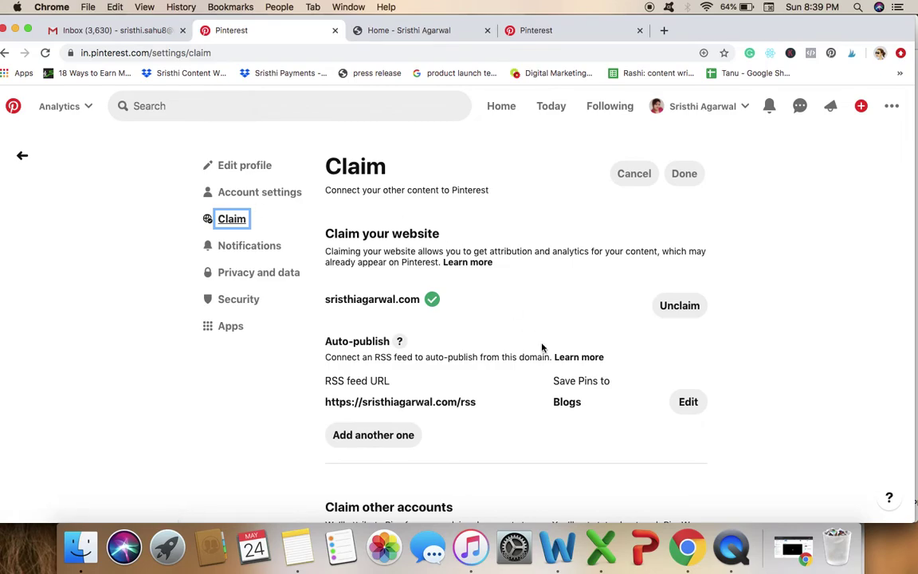
scroll(487, 451, down, 2)
scroll(486, 451, down, 4)
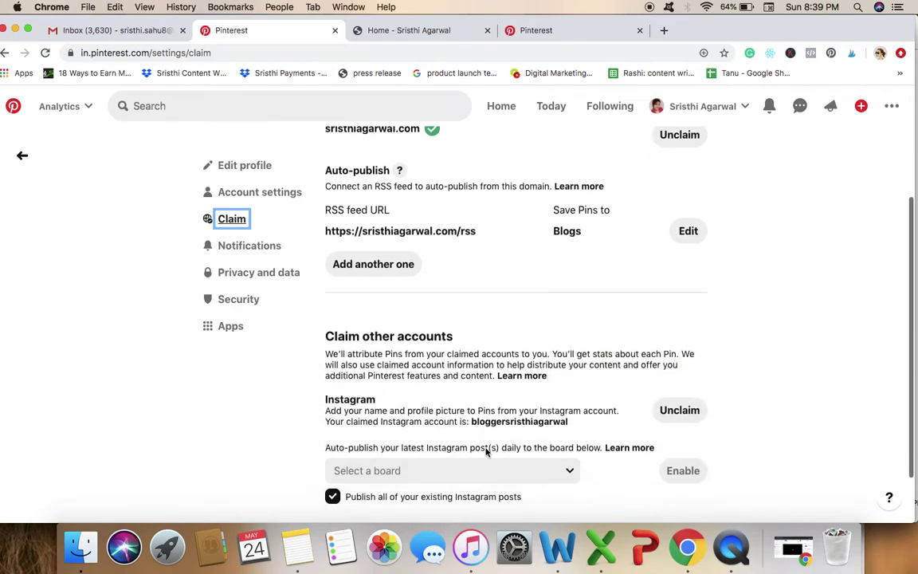
scroll(486, 449, up, 6)
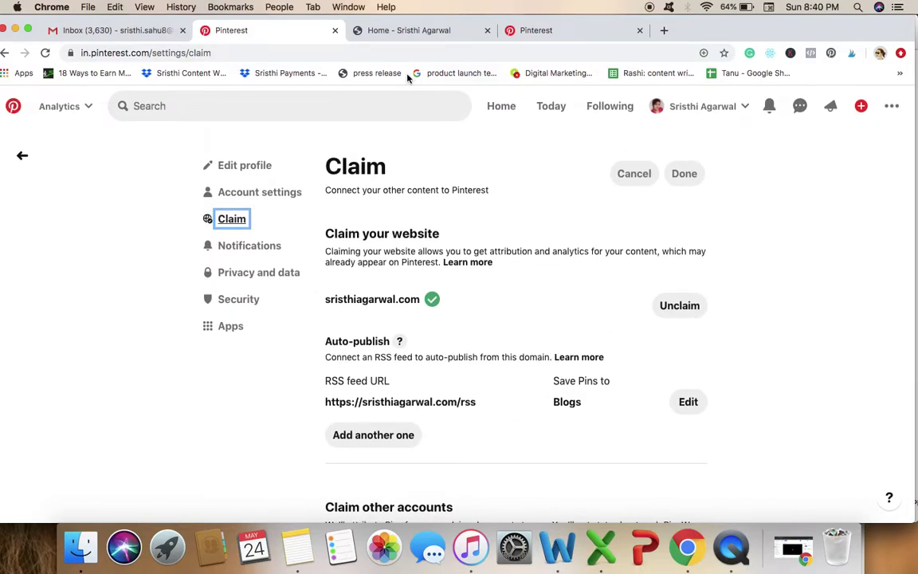
click(414, 31)
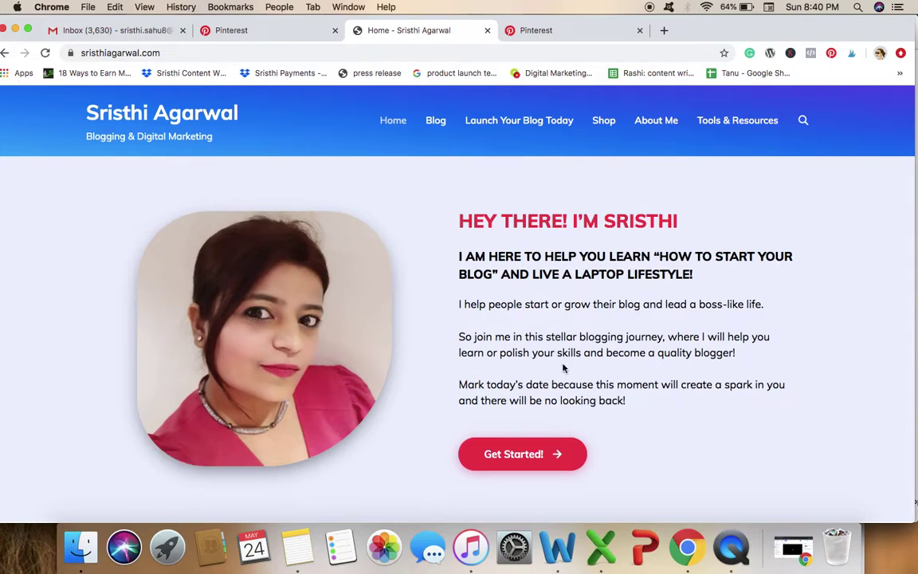
Browse the Sristhi Agarwal blog homepage down to the newsletter signup, then return to the Business hub.
scroll(563, 367, down, 10)
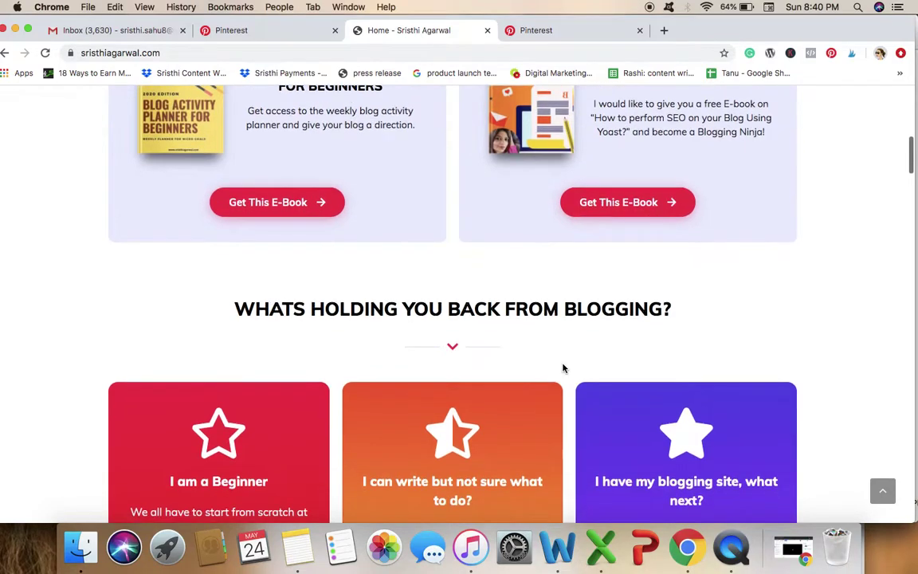
scroll(562, 367, down, 15)
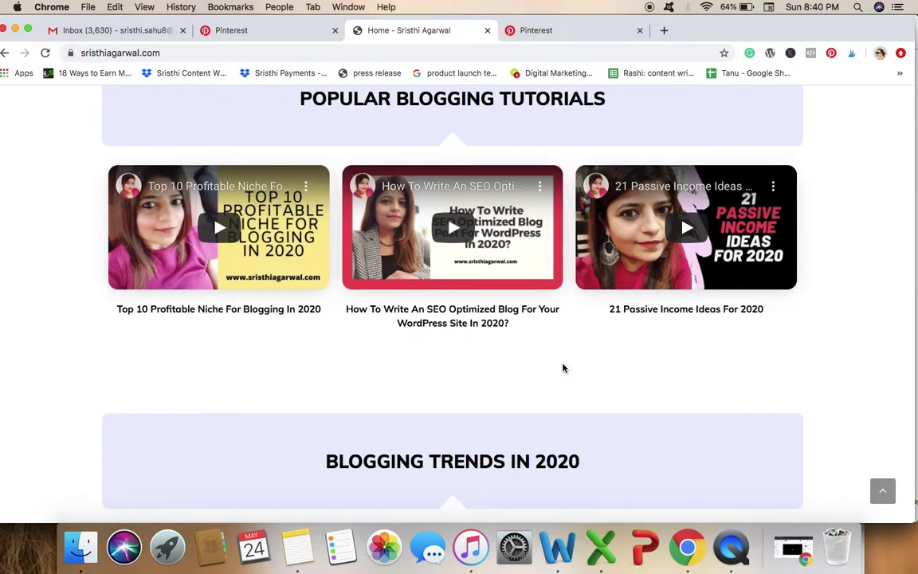
scroll(563, 367, down, 4)
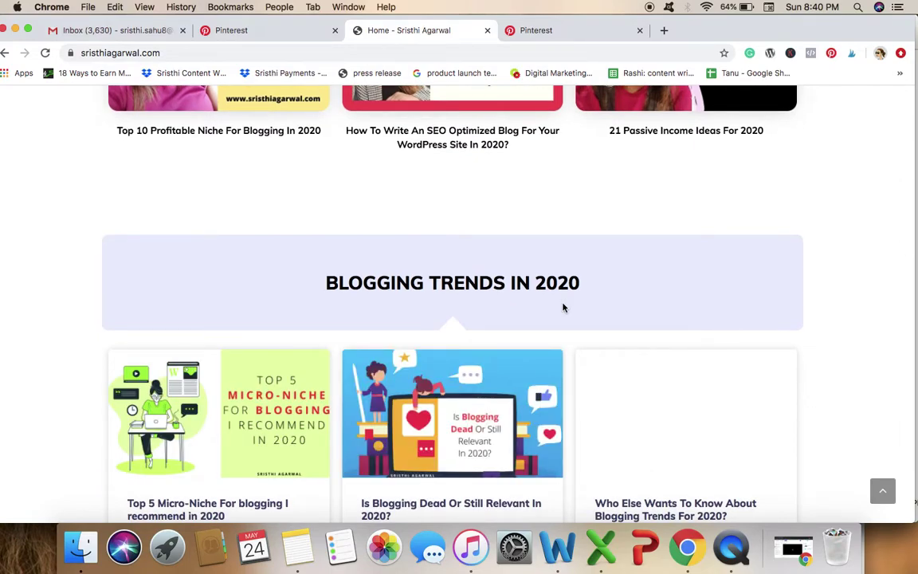
scroll(563, 308, down, 14)
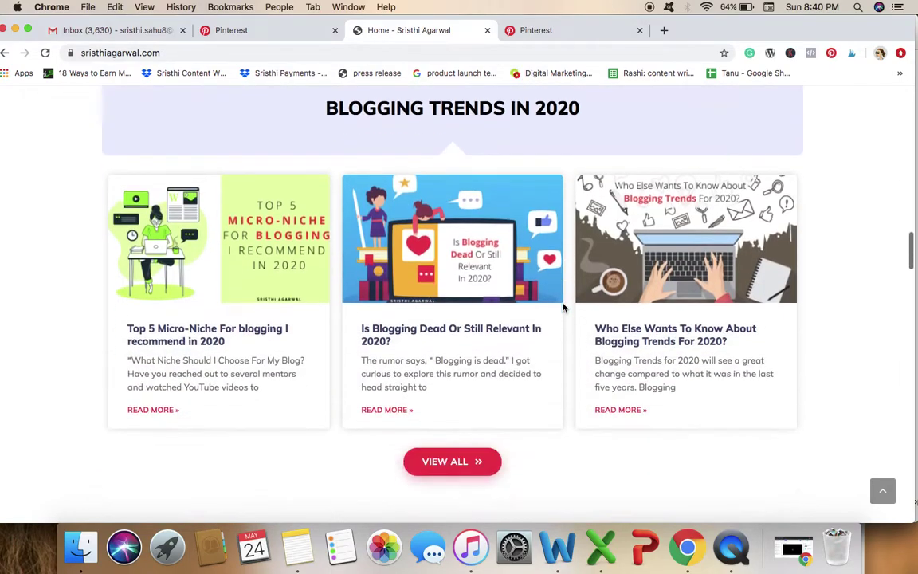
scroll(562, 308, down, 14)
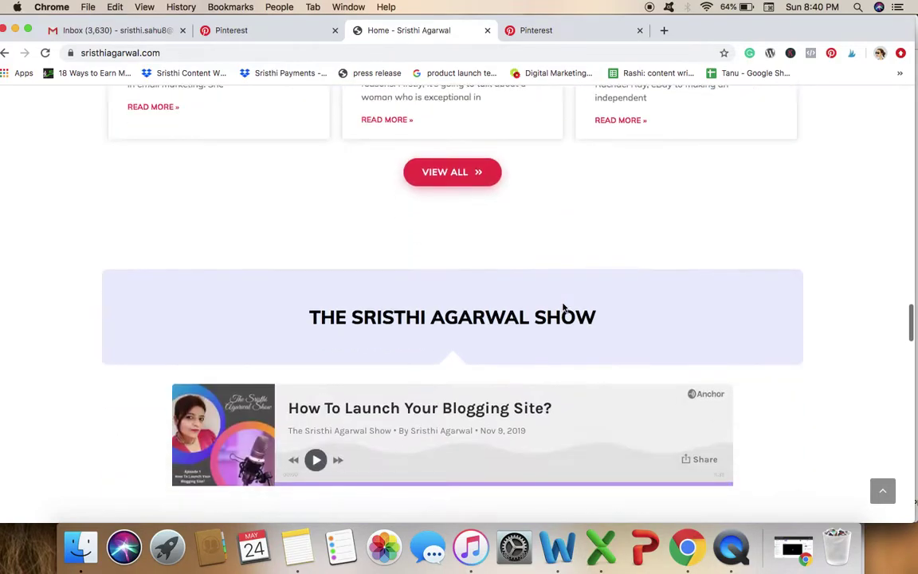
scroll(562, 308, down, 9)
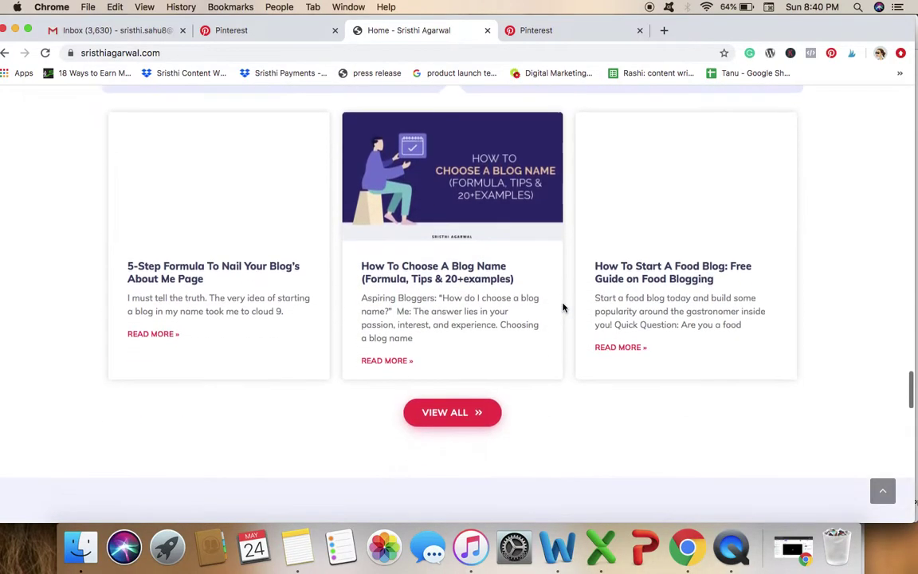
scroll(563, 308, down, 4)
scroll(562, 307, down, 18)
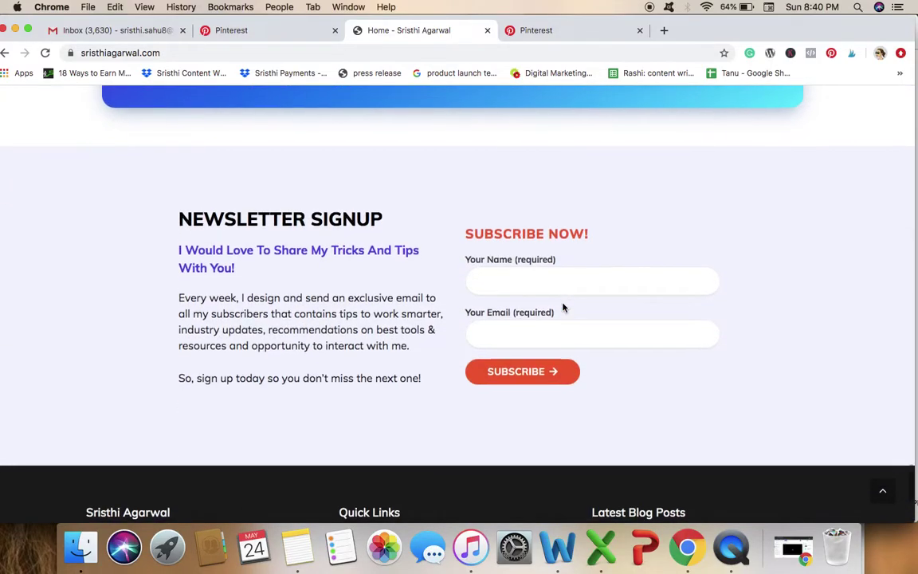
scroll(563, 307, down, 5)
scroll(563, 308, up, 20)
scroll(563, 307, down, 8)
scroll(562, 307, up, 15)
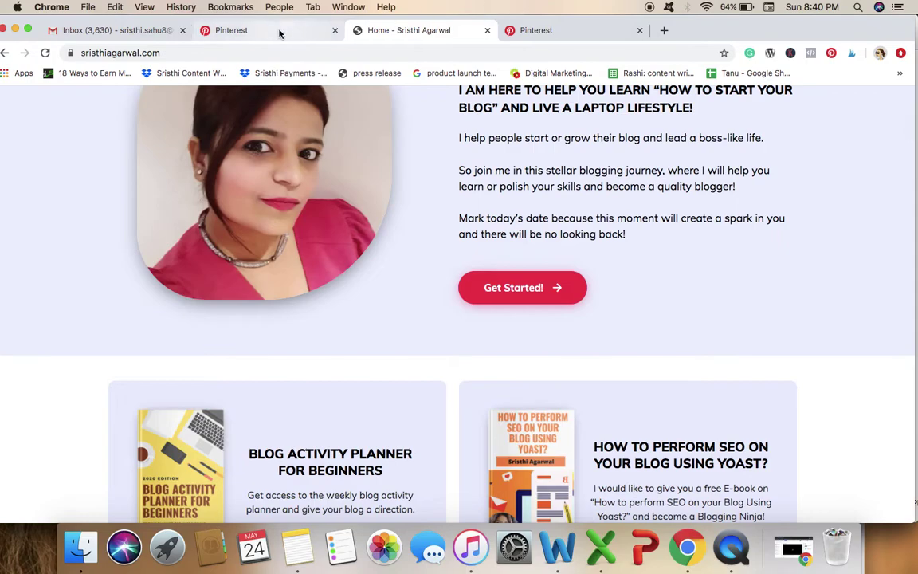
click(562, 32)
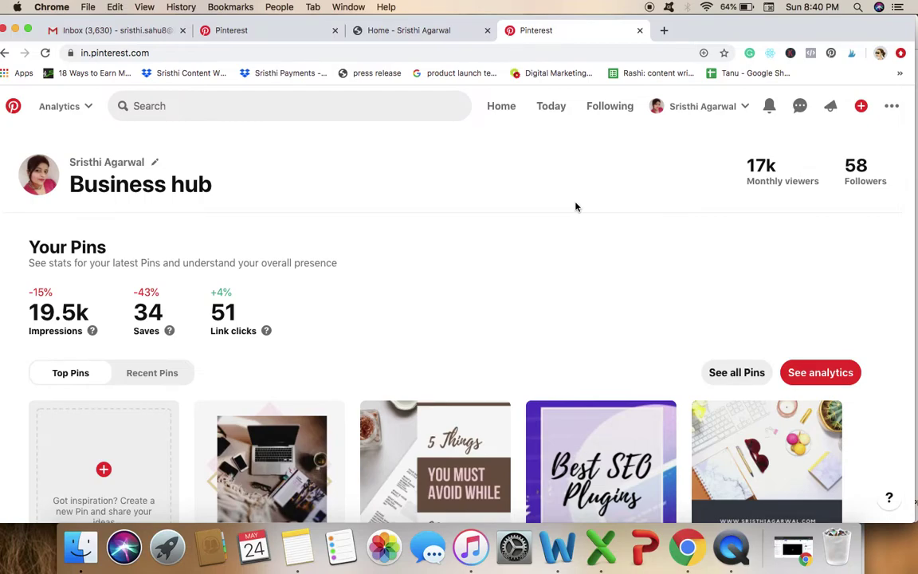
Return to the Claim settings showing sristhiagarwal.com verified with RSS auto-publishing to Blogs.
click(271, 32)
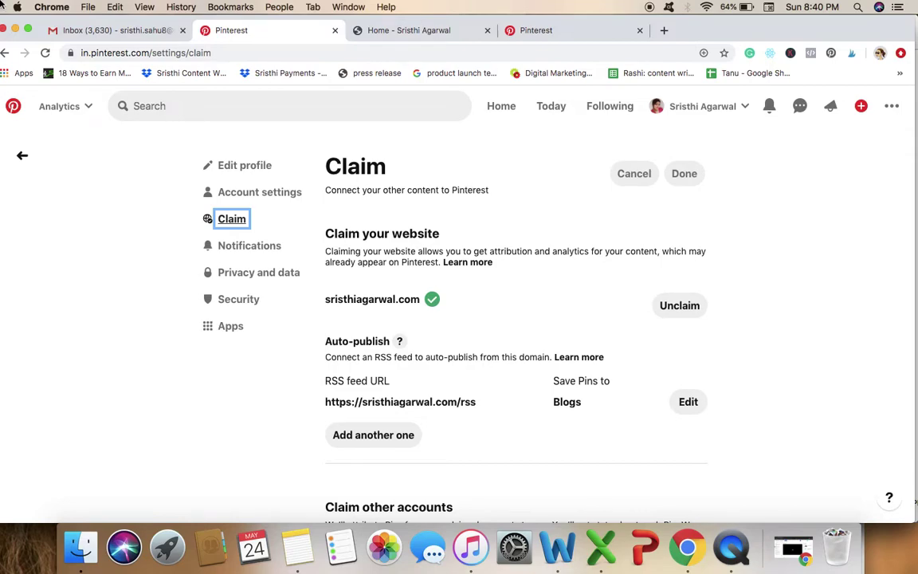
click(77, 109)
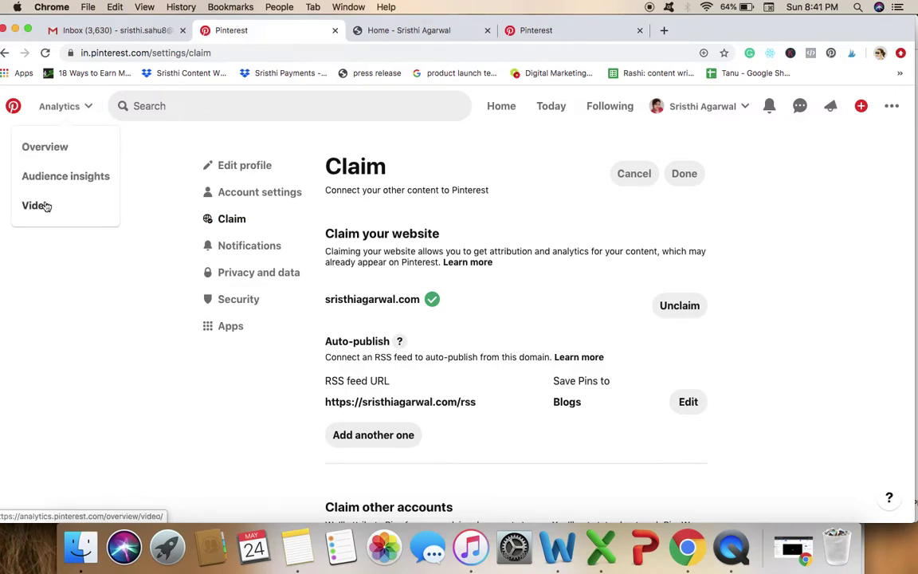
click(236, 411)
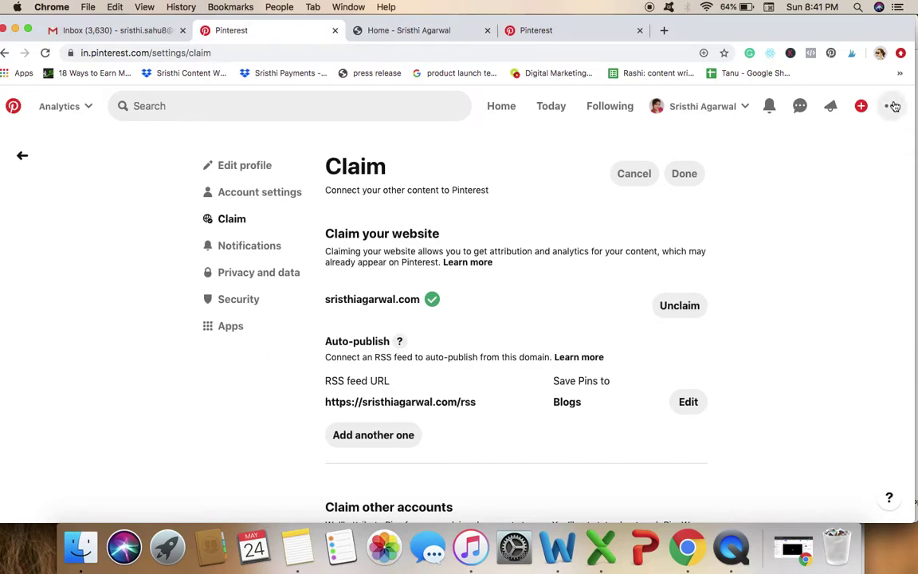
Switch to the Business hub showing 19.5k impressions, 34 saves and 51 link clicks.
click(539, 31)
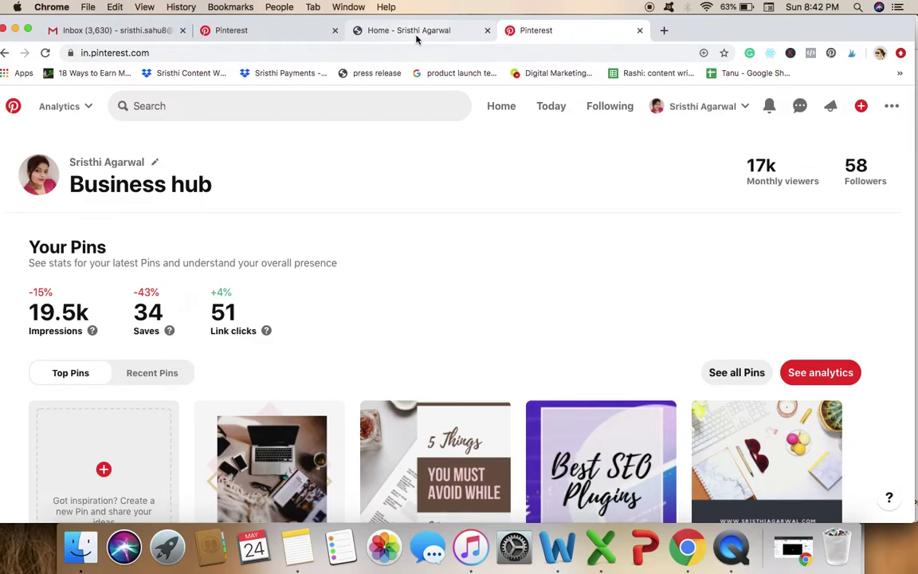
From the Business hub's ••• account menu, choose Edit settings to open the profile settings.
click(417, 32)
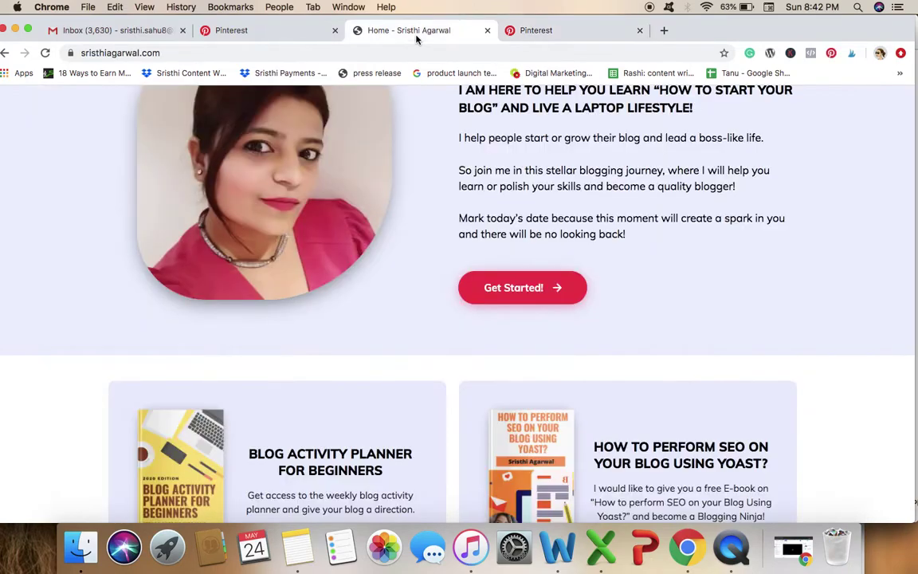
click(528, 30)
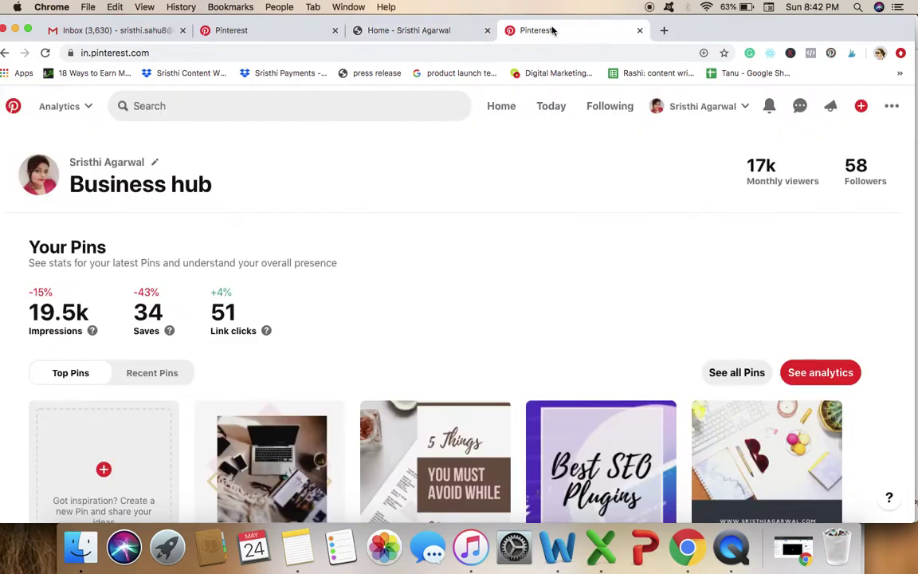
click(892, 107)
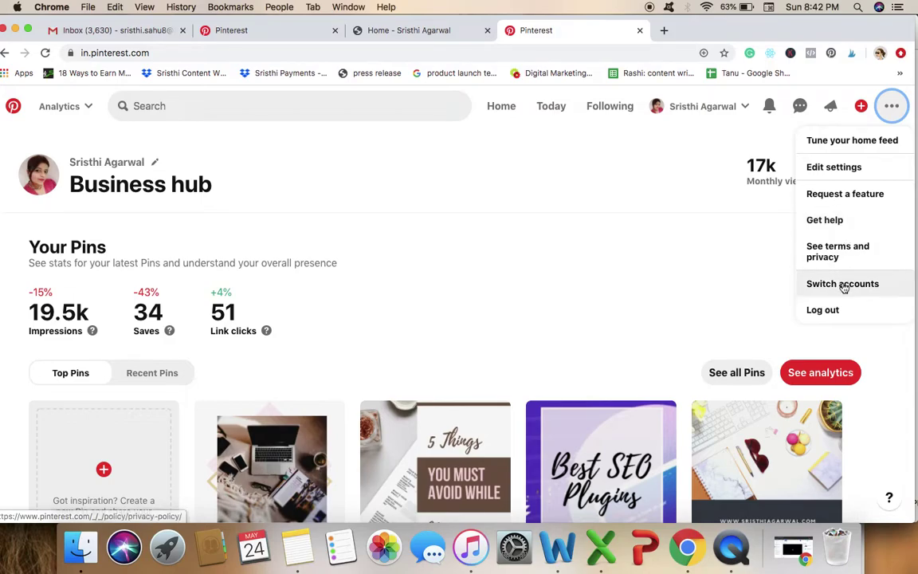
click(834, 167)
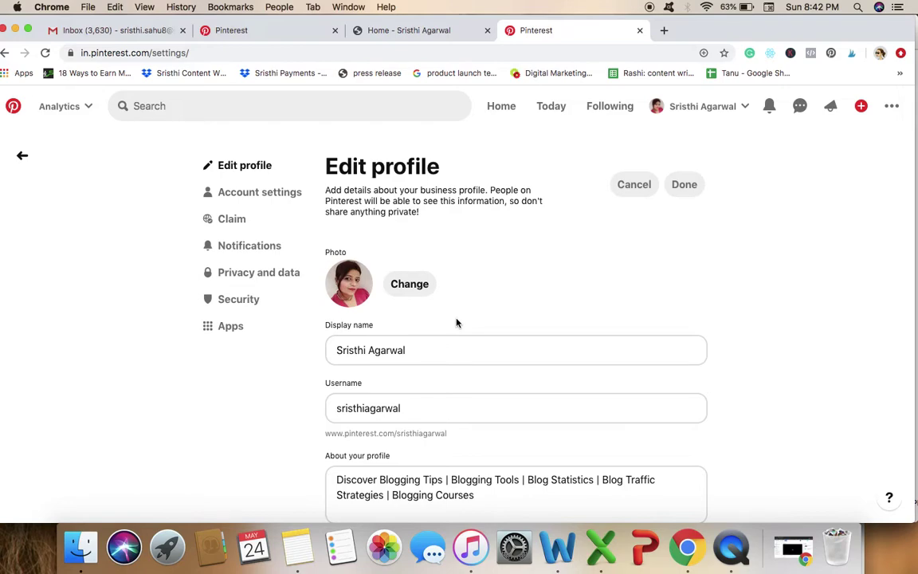
Scroll through the Edit profile page to review the photo, display name, username and description.
scroll(455, 322, down, 1)
scroll(455, 322, up, 1)
scroll(593, 328, down, 2)
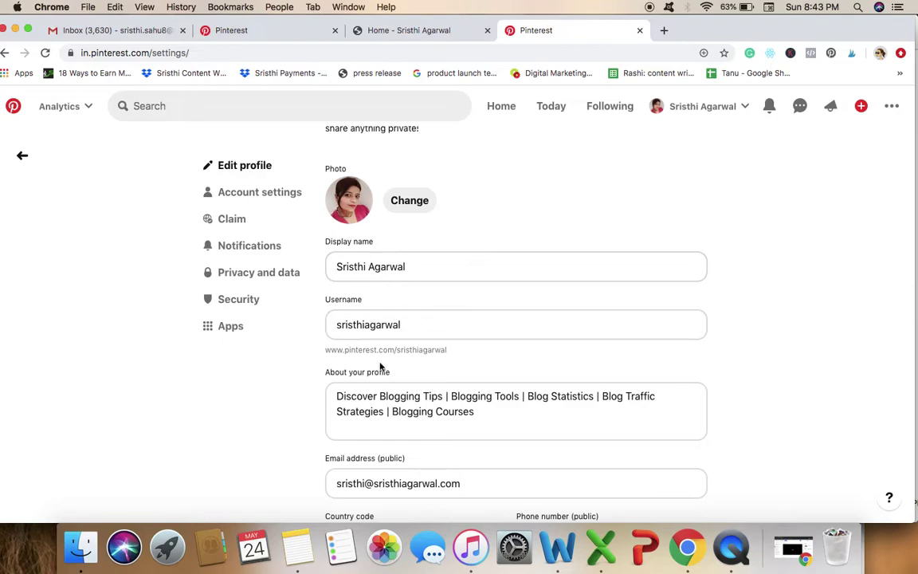
scroll(478, 352, down, 3)
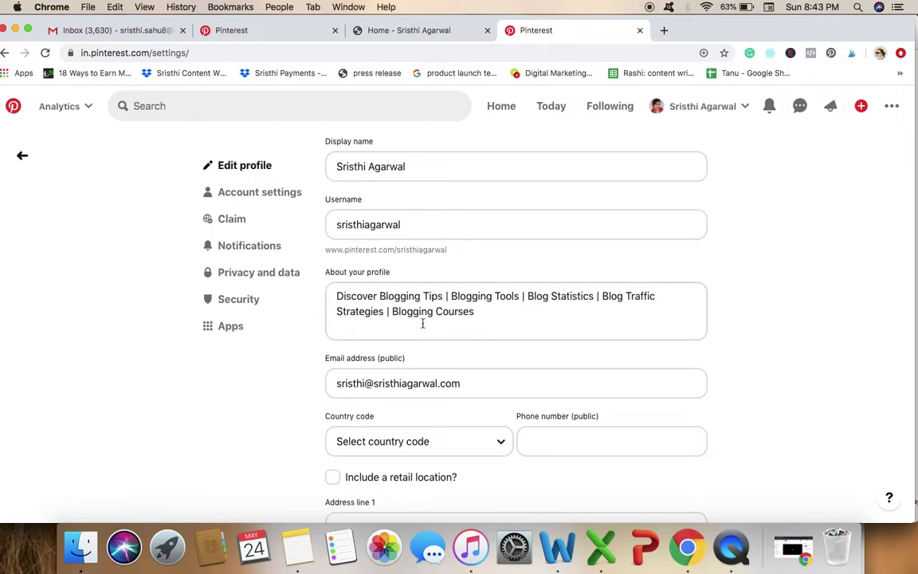
scroll(444, 322, down, 2)
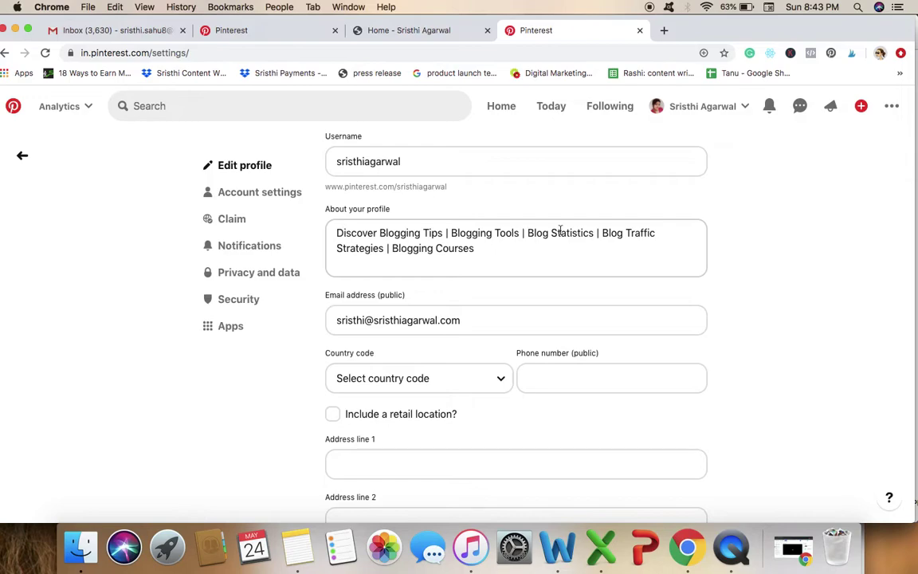
scroll(510, 260, down, 3)
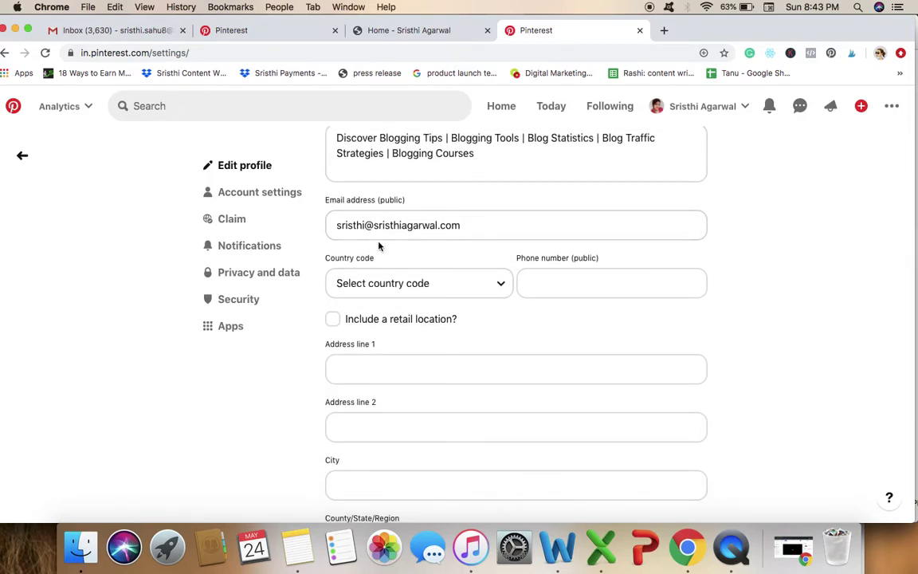
Set the profile's country code to India (+91) and go to Account settings.
click(450, 292)
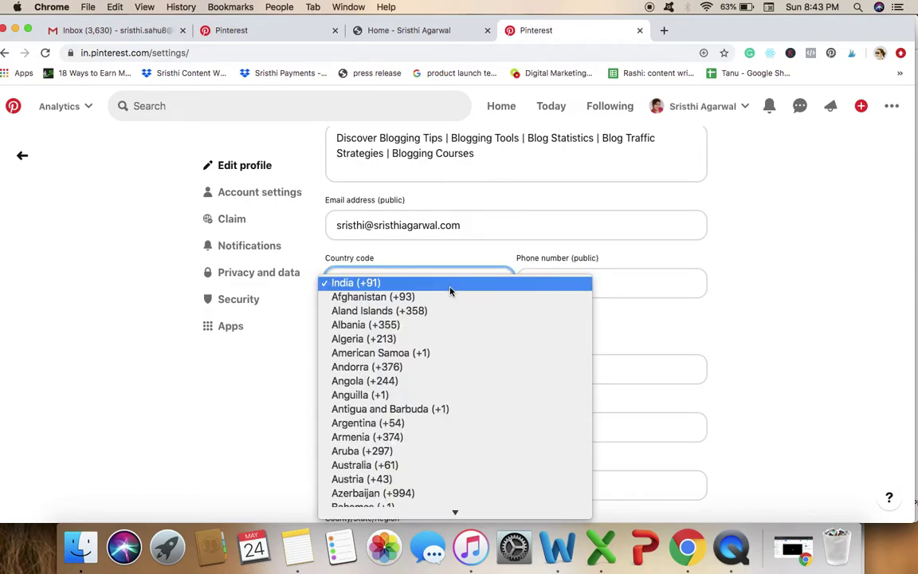
click(405, 285)
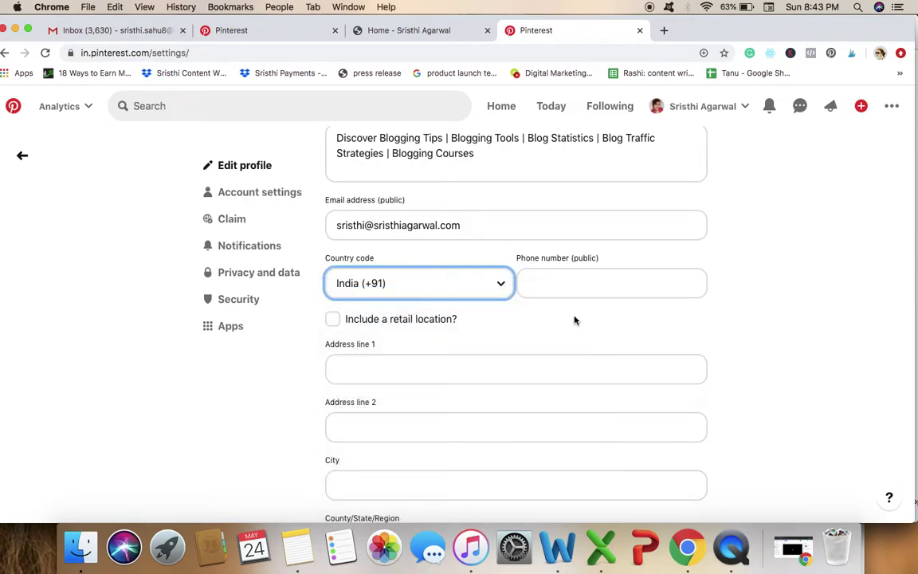
scroll(574, 319, down, 1)
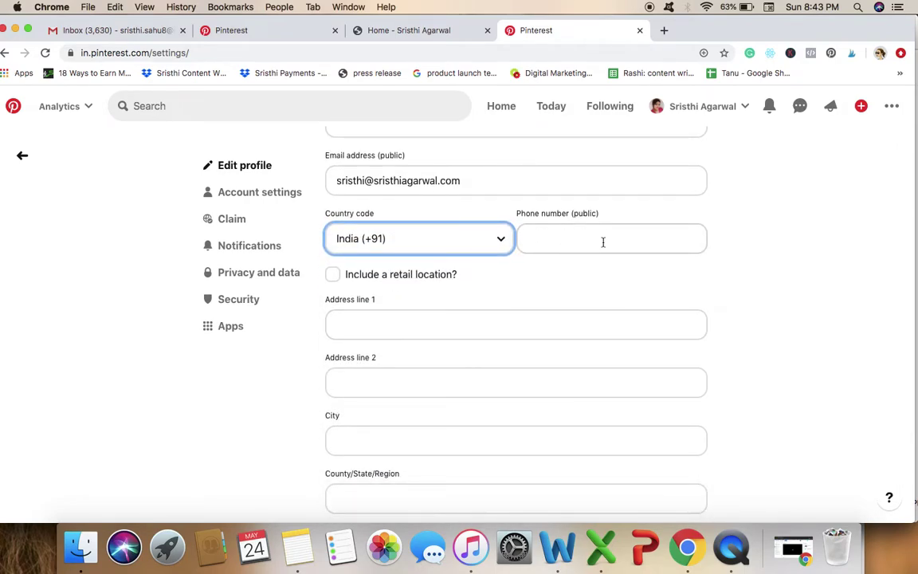
scroll(408, 418, down, 5)
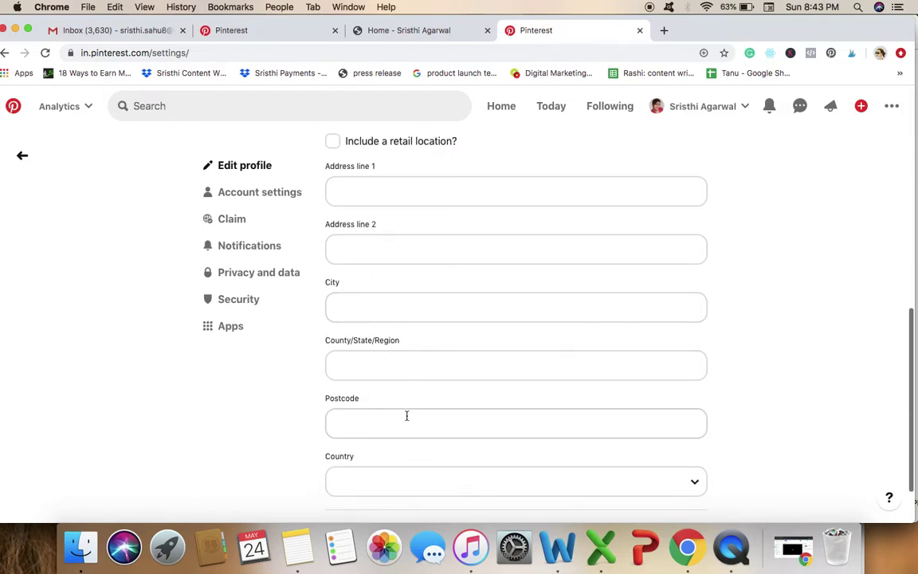
scroll(406, 415, up, 6)
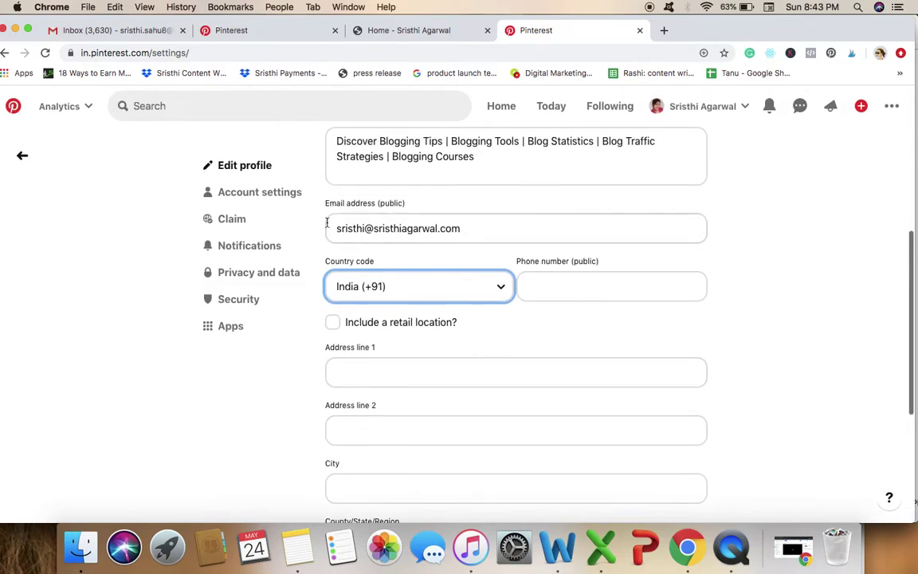
click(266, 197)
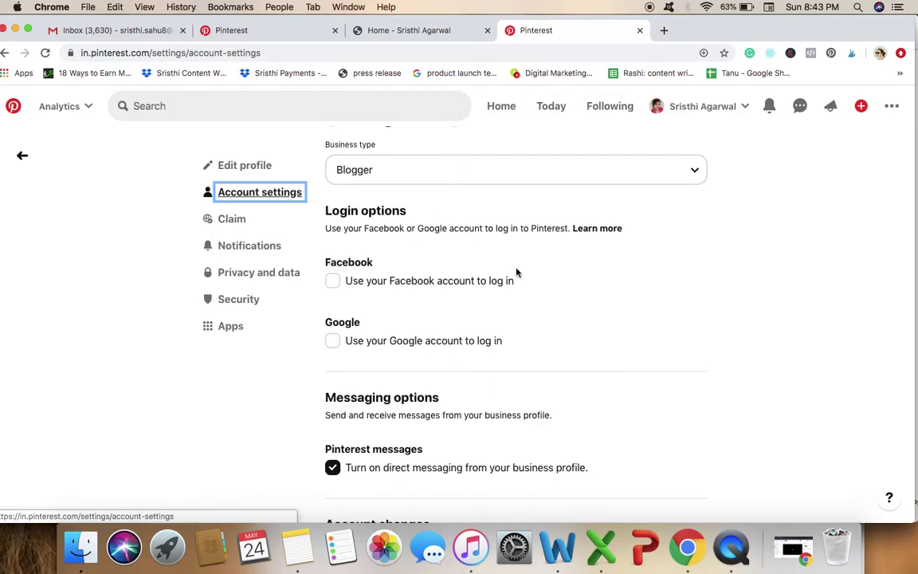
click(530, 175)
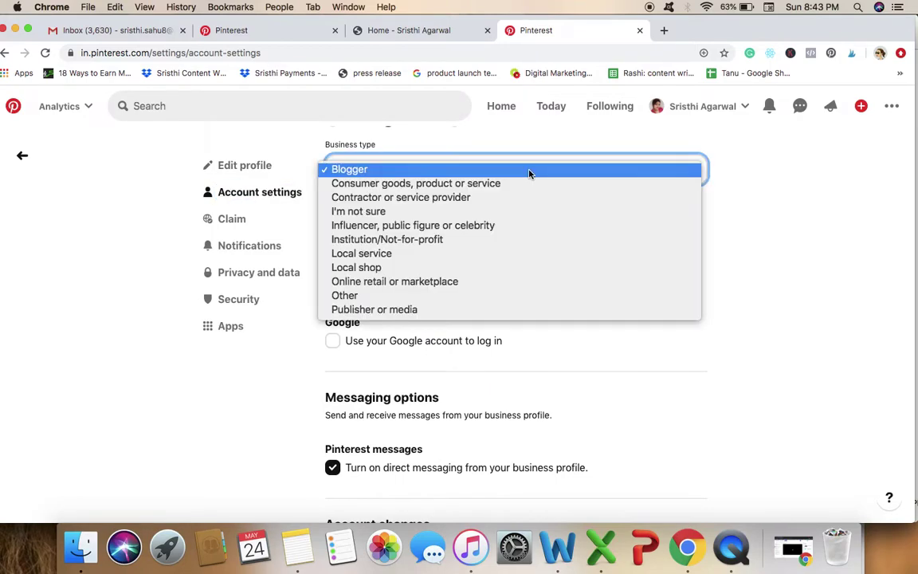
click(380, 170)
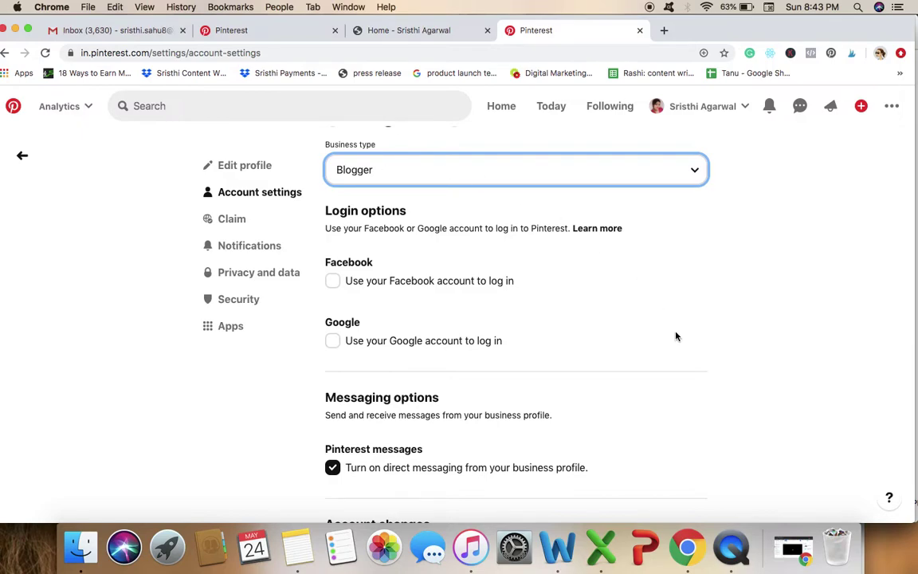
scroll(675, 337, down, 1)
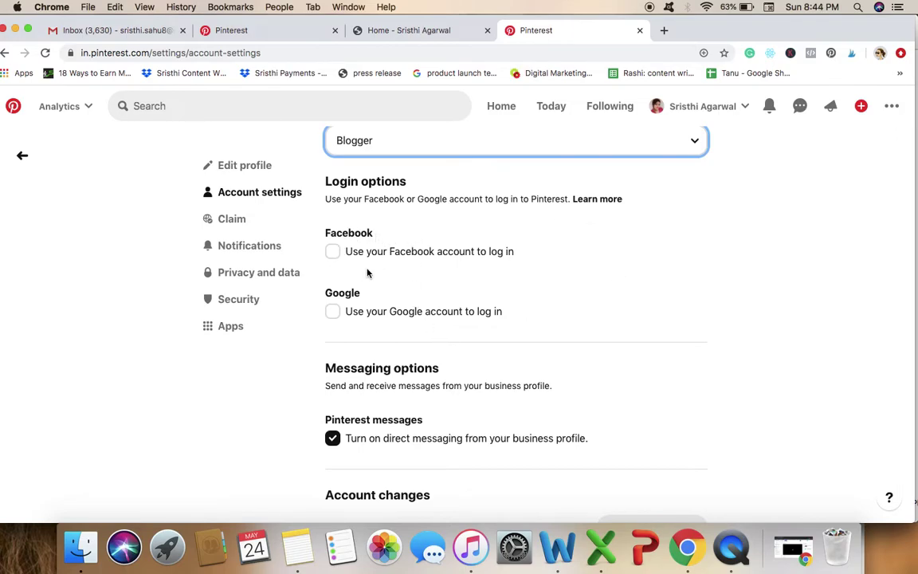
scroll(427, 310, down, 2)
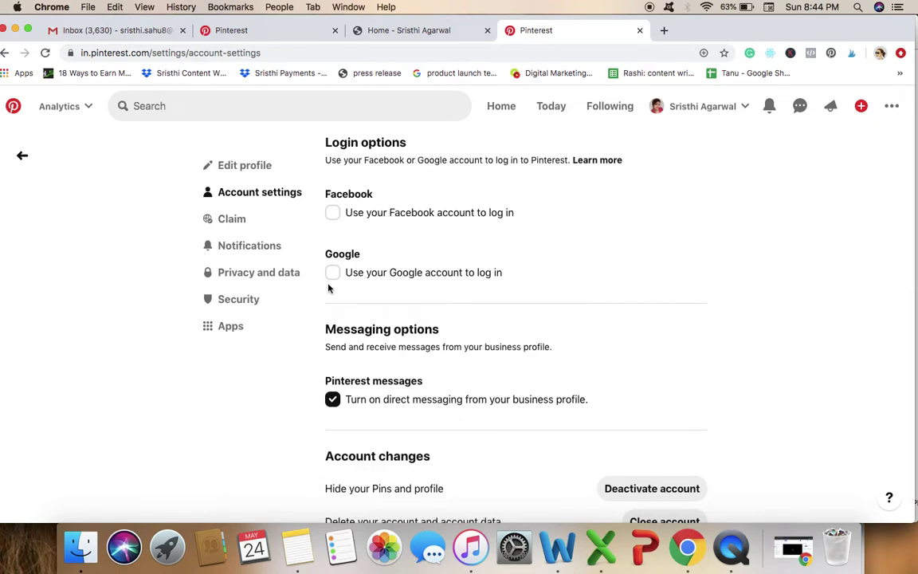
scroll(393, 290, down, 2)
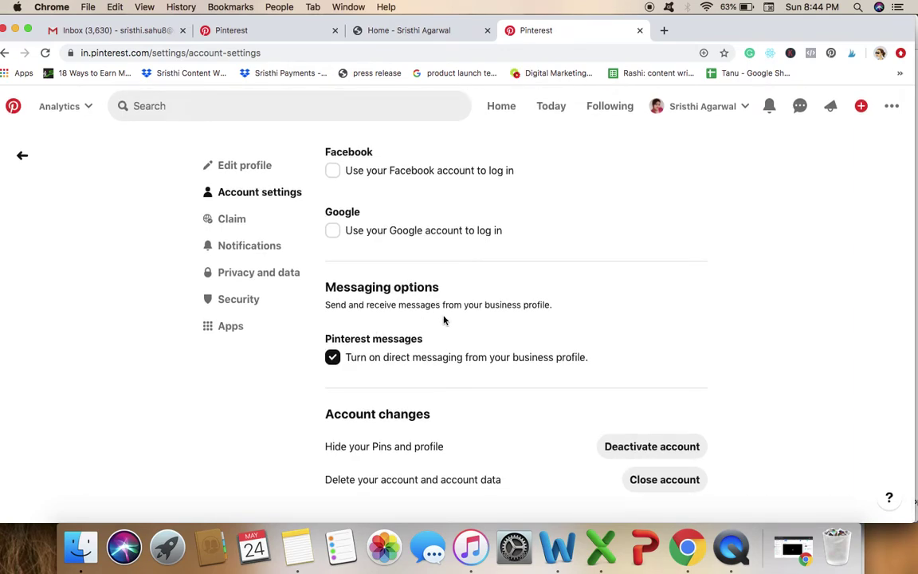
click(801, 111)
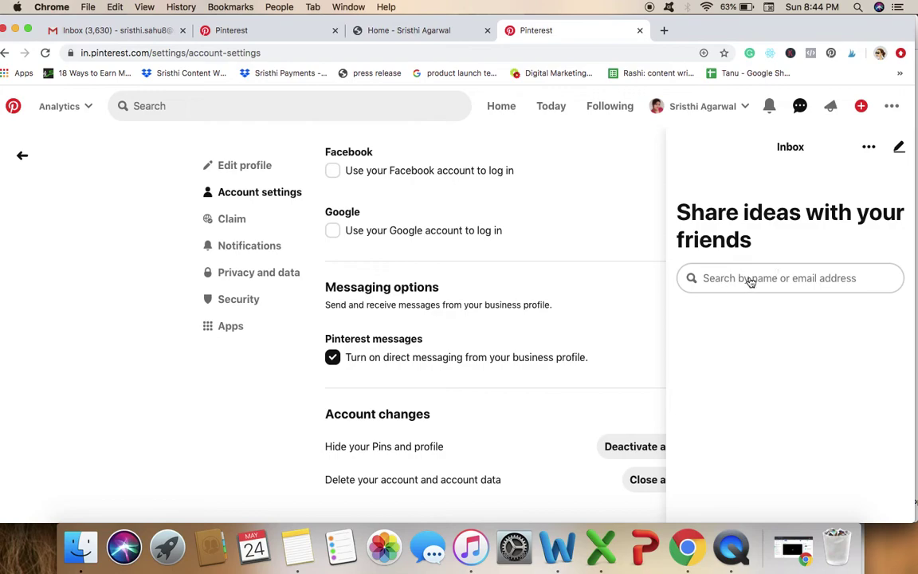
click(750, 279)
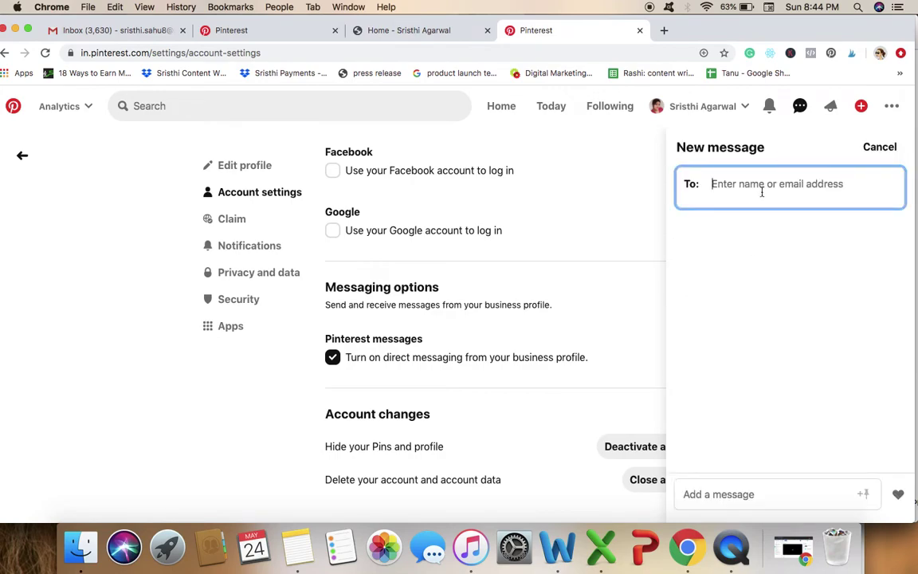
click(762, 187)
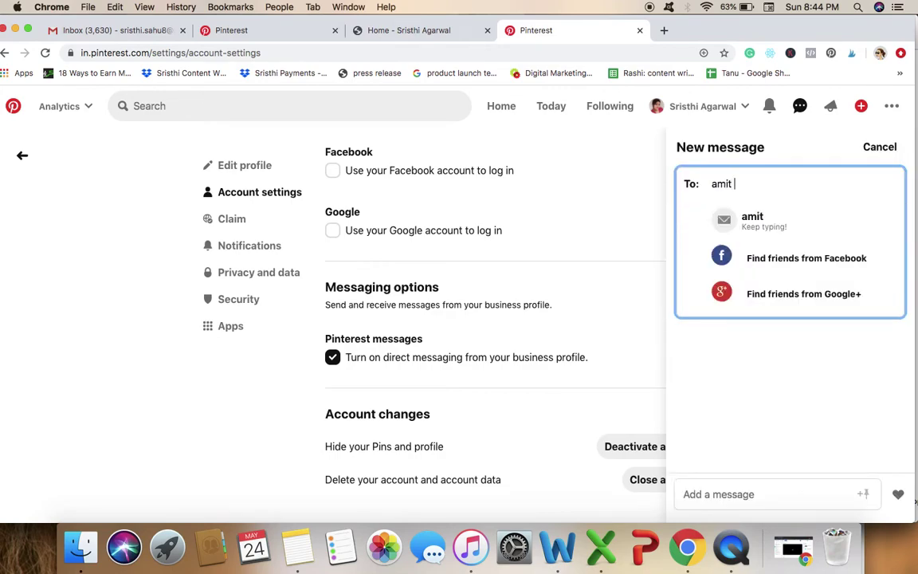
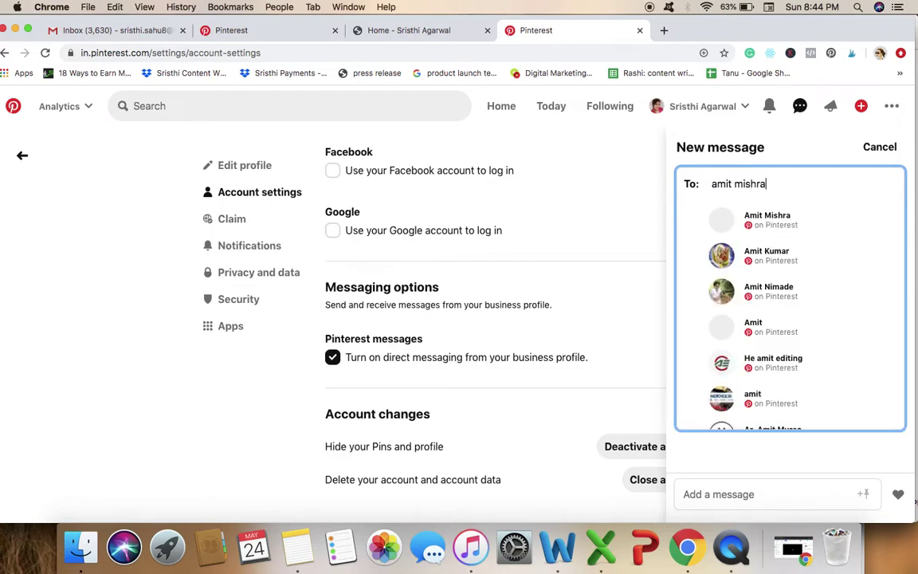
click(757, 223)
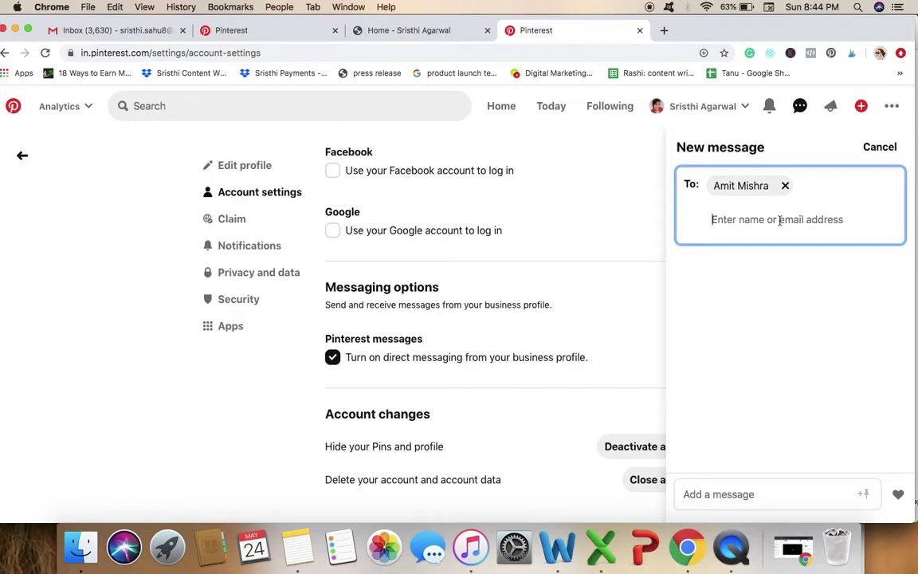
click(715, 496)
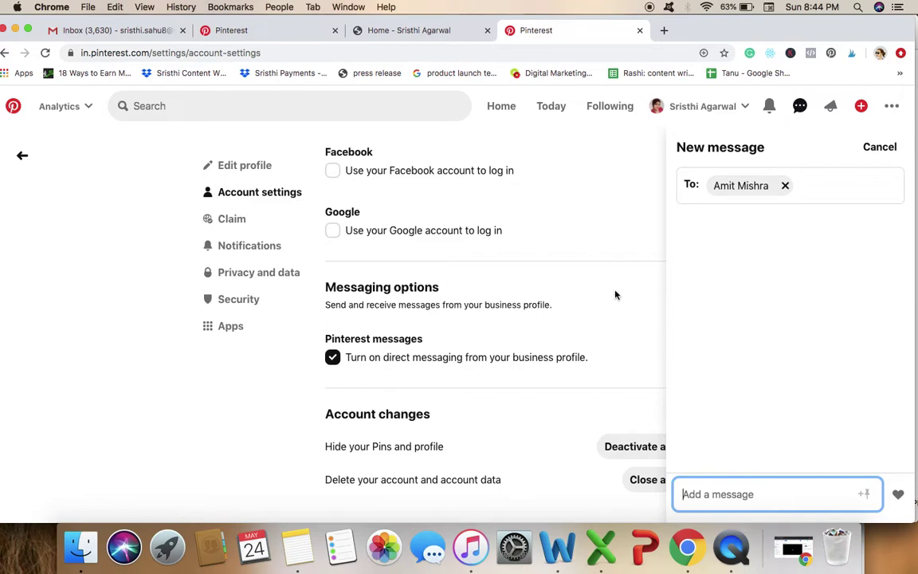
click(882, 146)
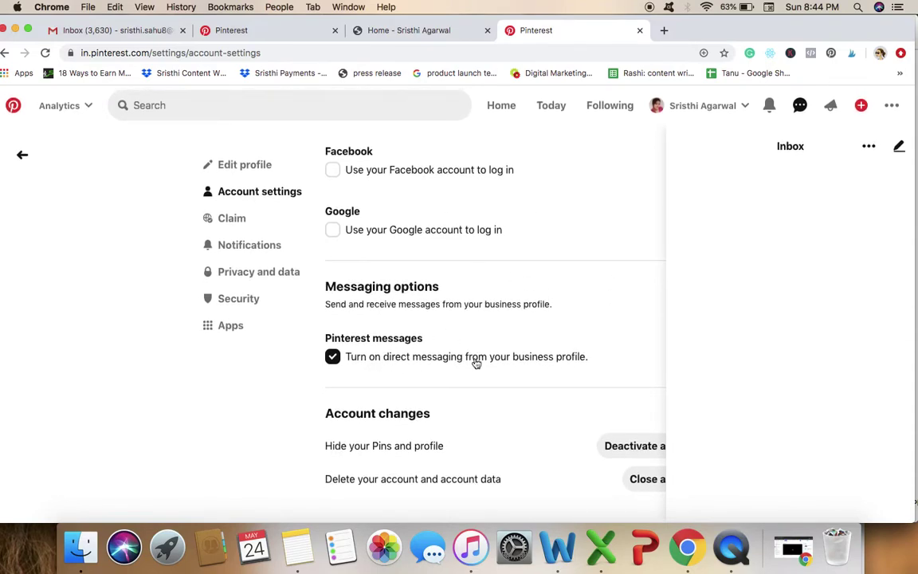
click(582, 168)
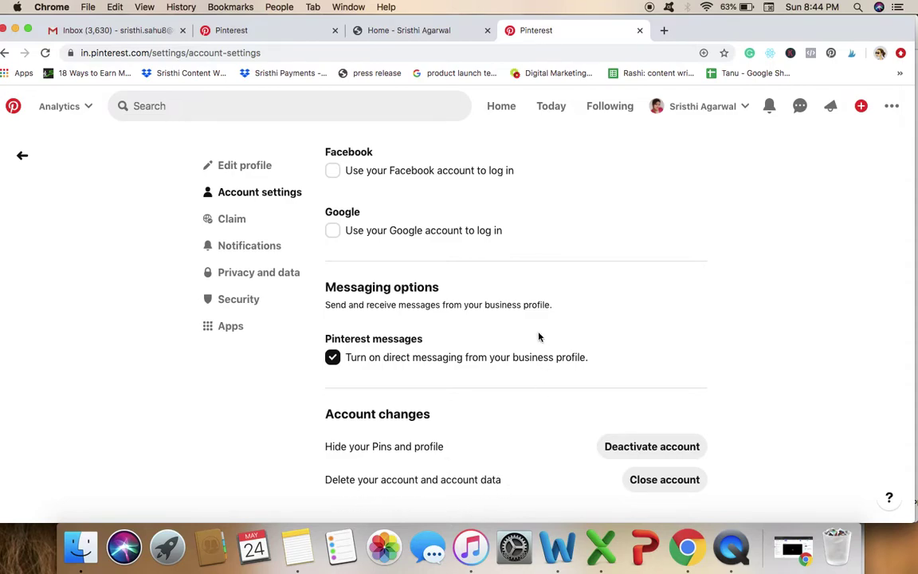
Review the Claim settings: claimed website, RSS feed to Blogs, and claimed Instagram account.
scroll(422, 334, up, 5)
scroll(423, 334, up, 3)
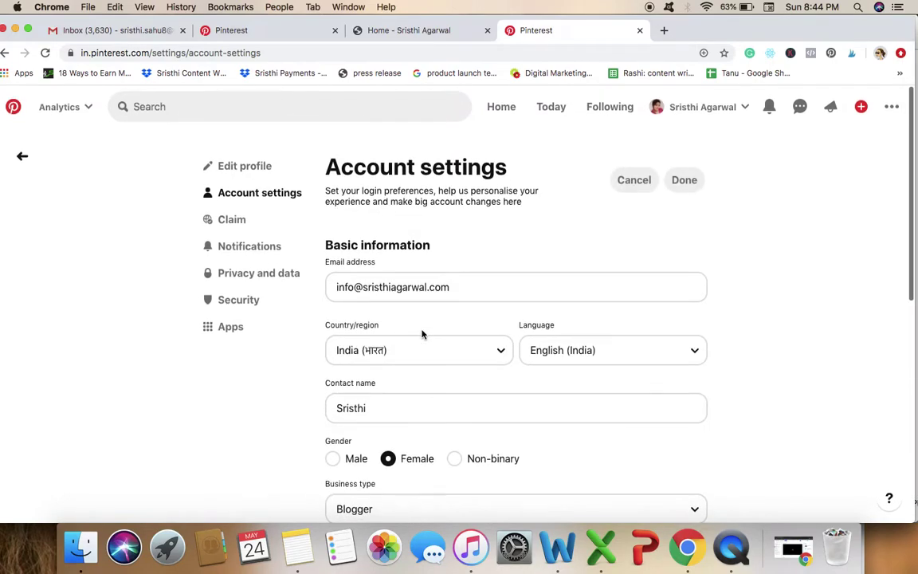
click(232, 220)
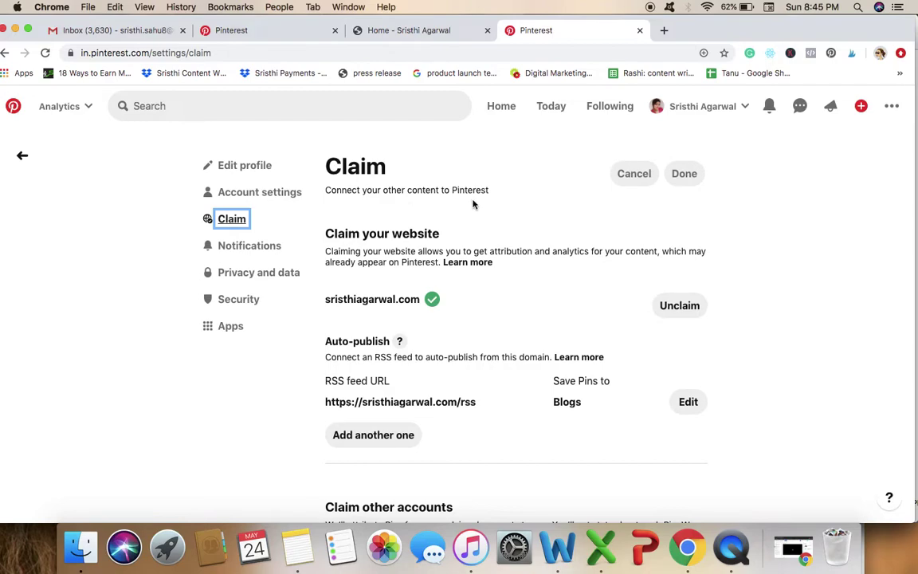
scroll(498, 324, down, 2)
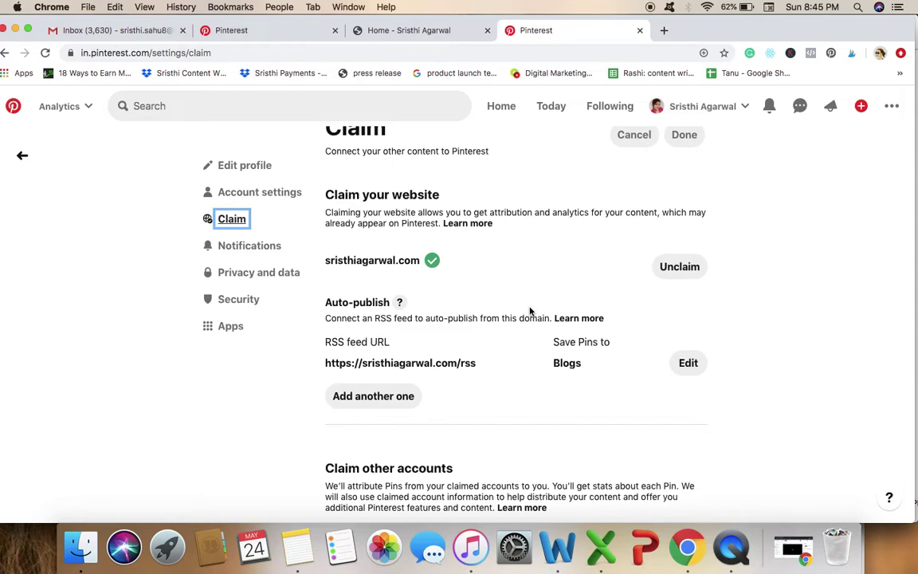
scroll(530, 311, down, 2)
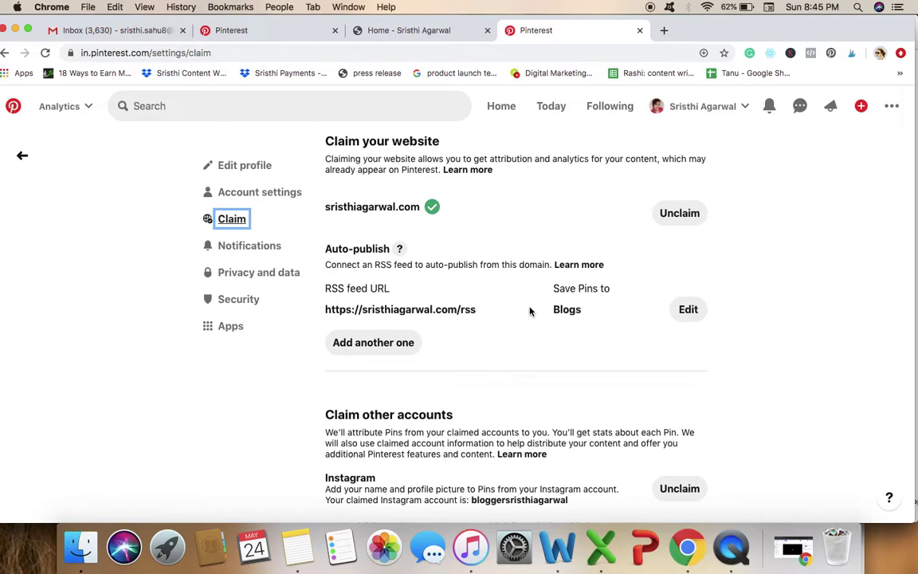
scroll(530, 311, down, 1)
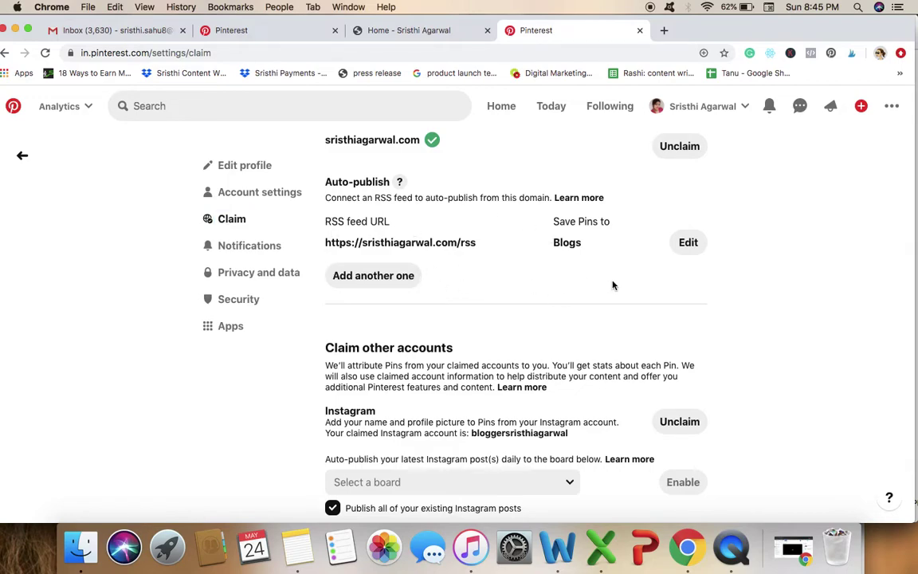
Discard an extra empty RSS feed row, keeping only sristhiagarwal.com/rss auto-publishing to Blogs.
click(385, 275)
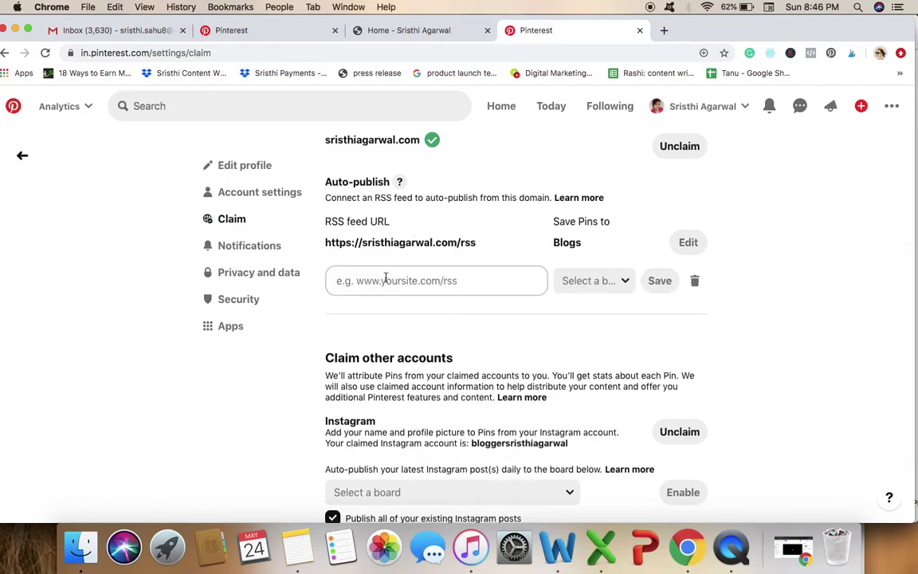
click(598, 281)
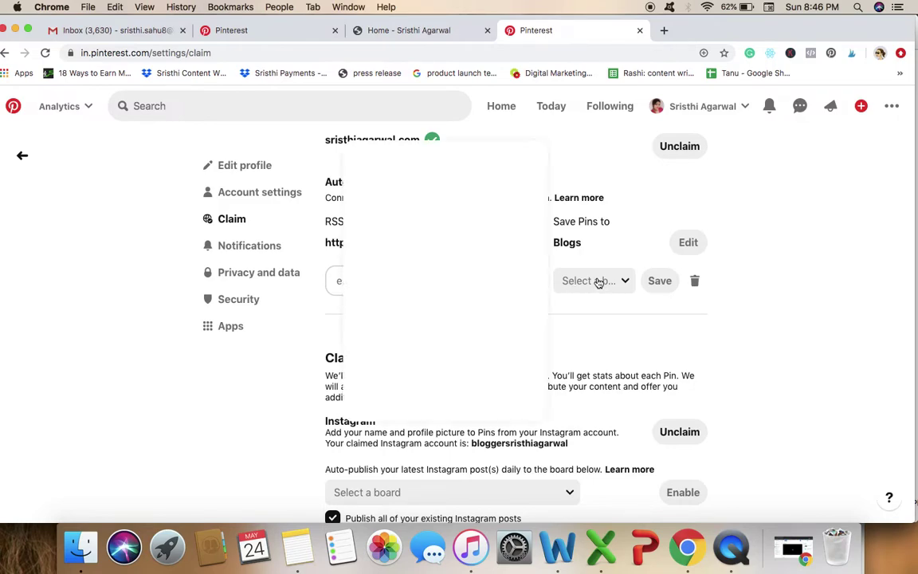
click(600, 345)
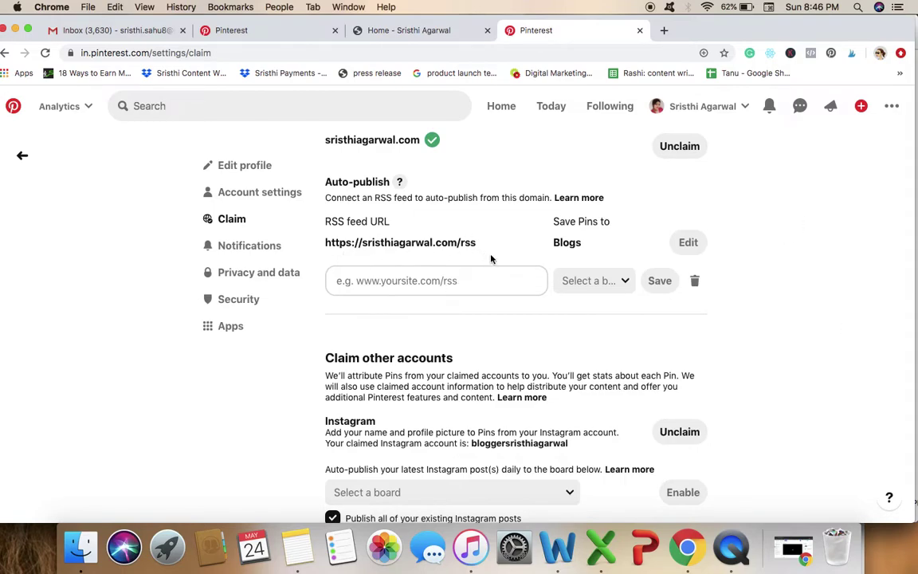
click(694, 281)
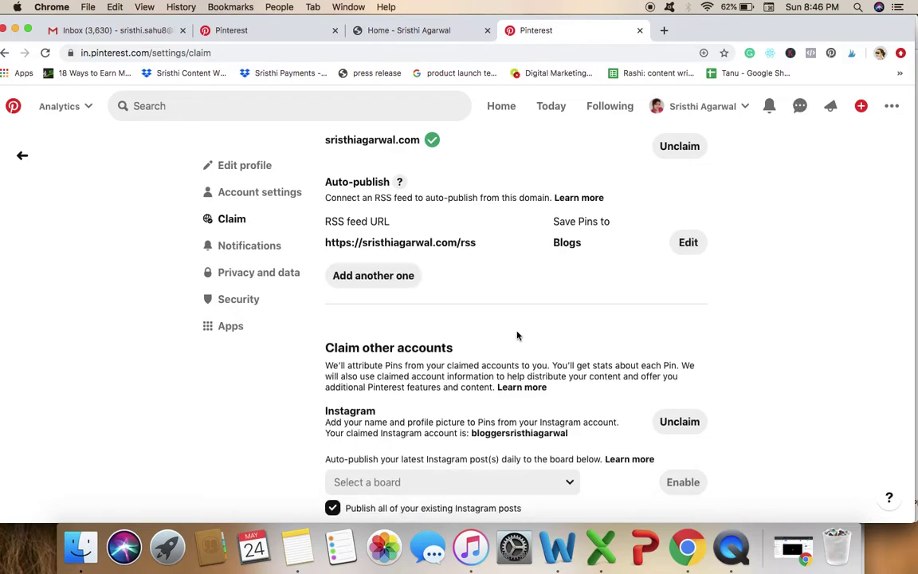
scroll(534, 335, down, 2)
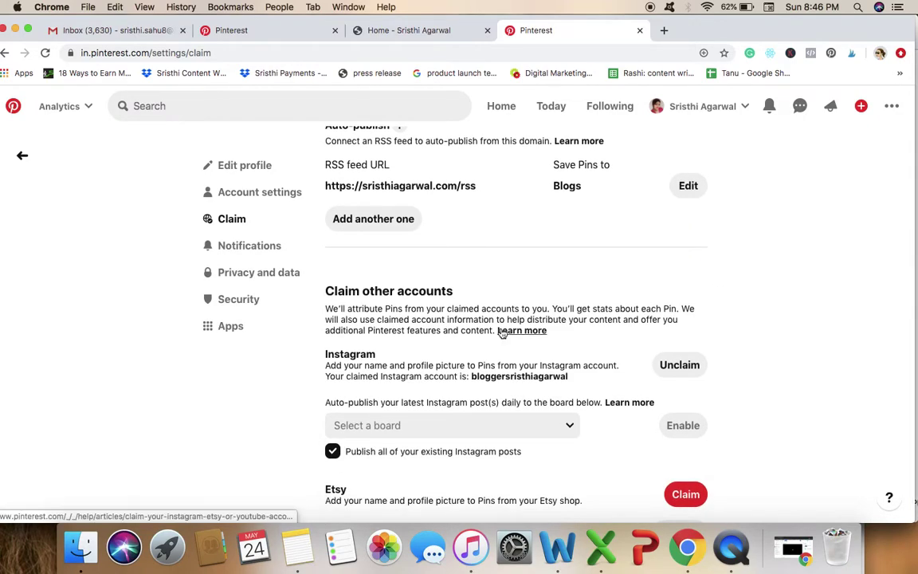
scroll(502, 333, down, 1)
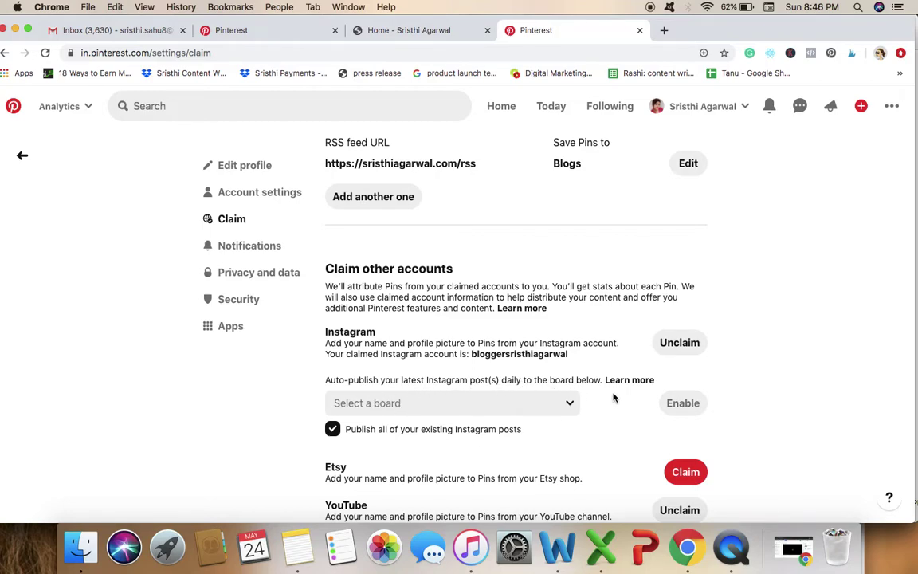
click(498, 410)
click(498, 410)
scroll(379, 517, down, 1)
click(684, 478)
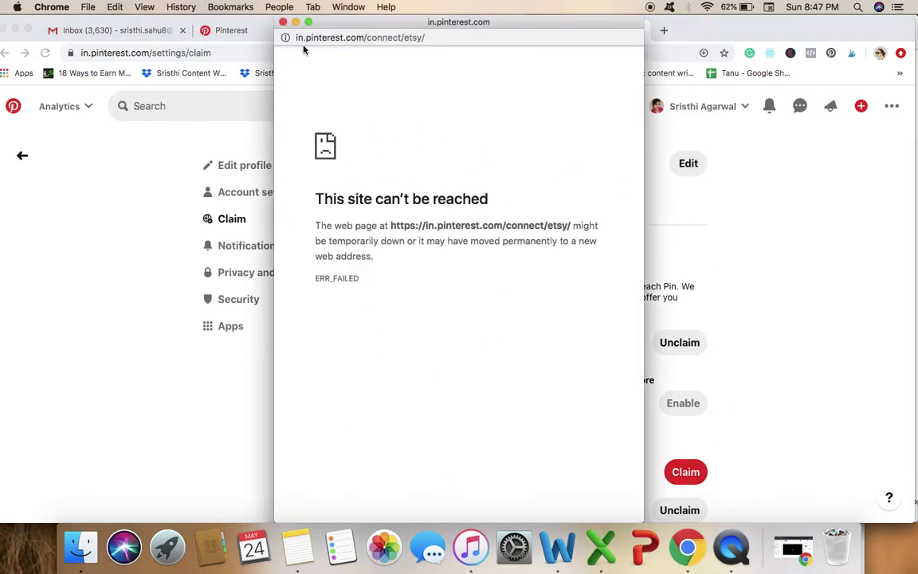
click(283, 22)
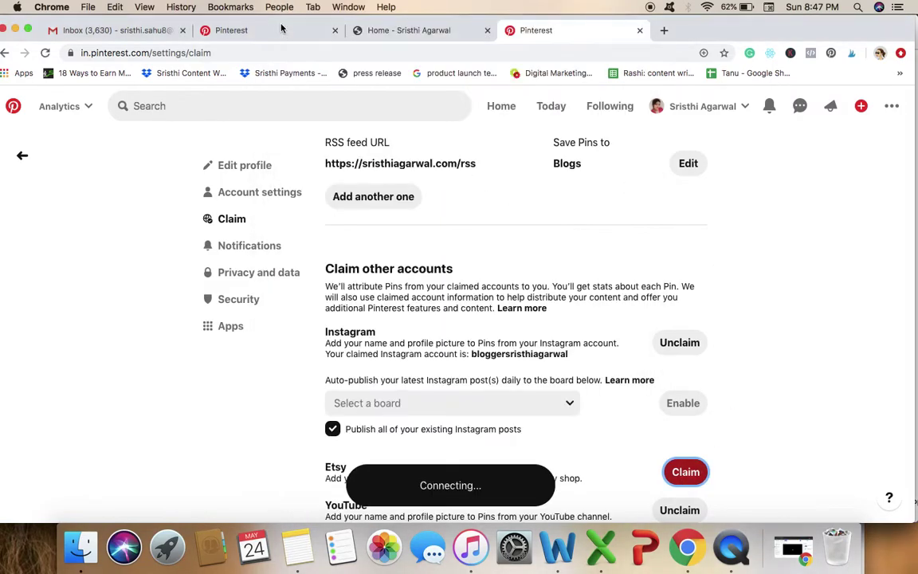
scroll(795, 445, down, 2)
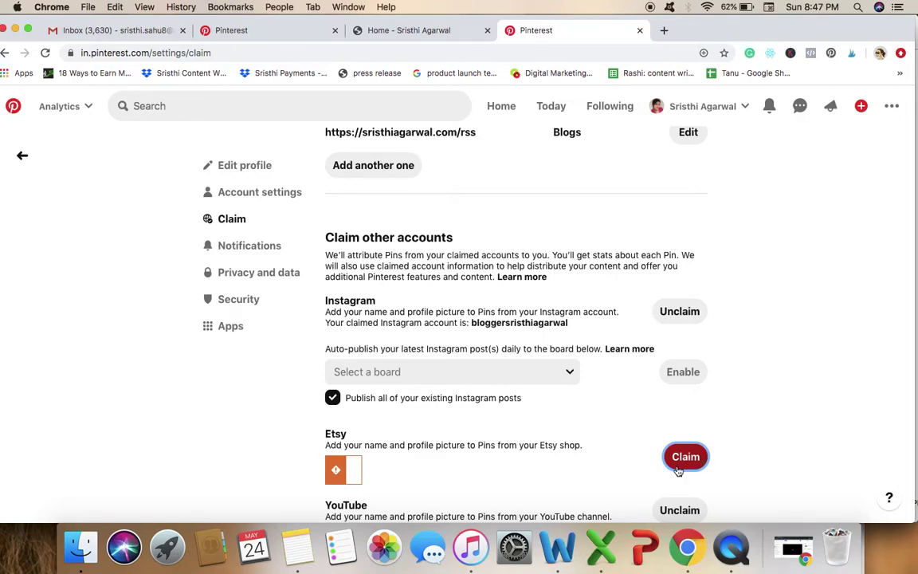
scroll(649, 461, down, 1)
scroll(650, 461, up, 1)
scroll(650, 462, down, 1)
scroll(392, 318, up, 5)
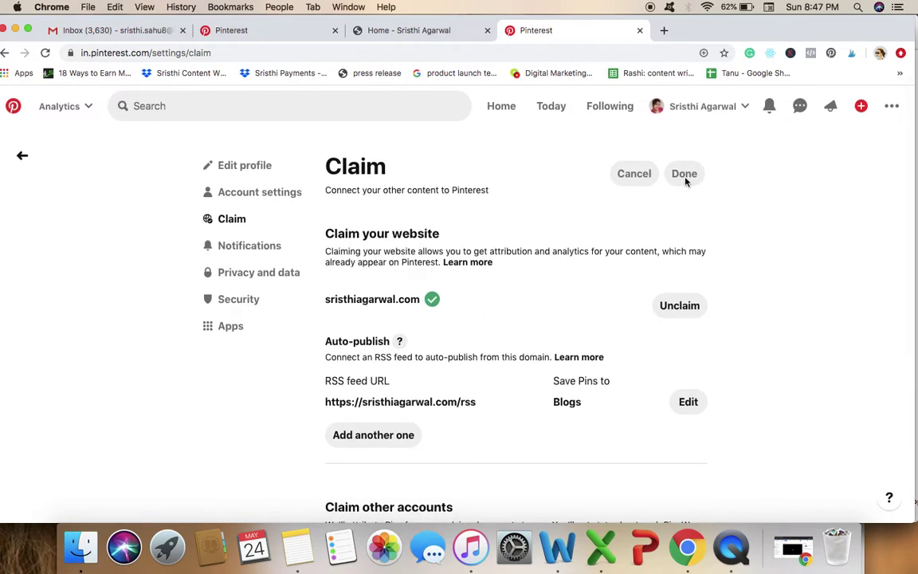
Step through the Notifications, Privacy and data, and Security settings pages.
click(249, 248)
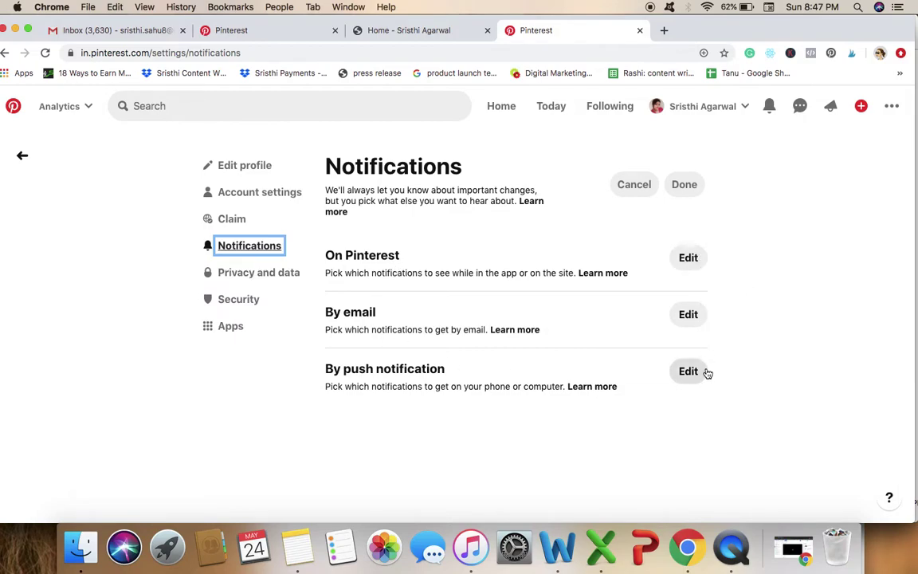
click(271, 274)
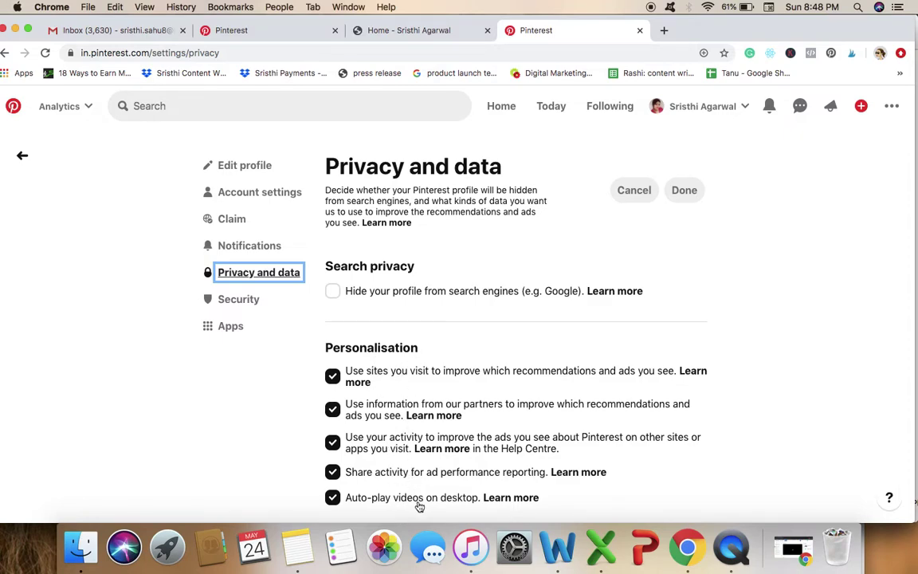
click(252, 299)
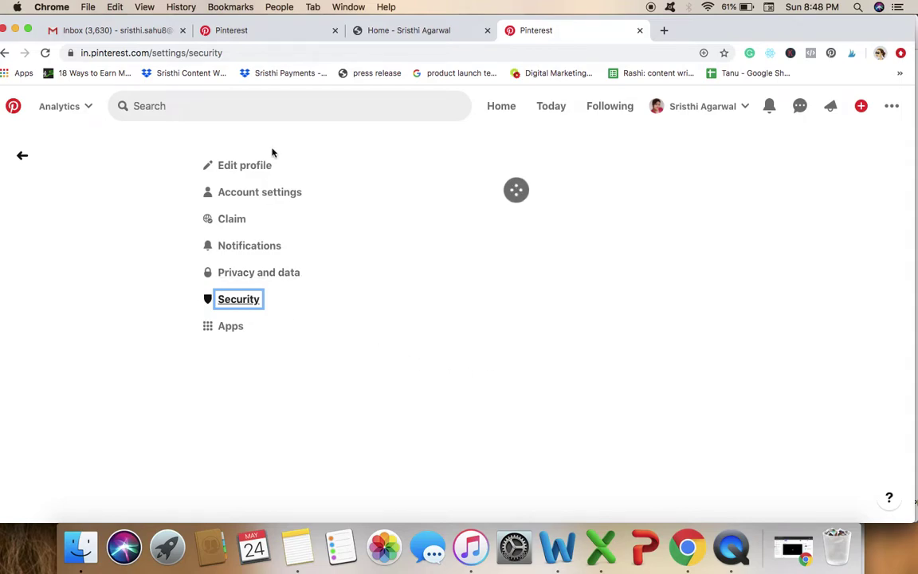
Check the Apps settings: Tailwind - Pinterest Marketing is connected, approved 8 March 2020.
click(231, 328)
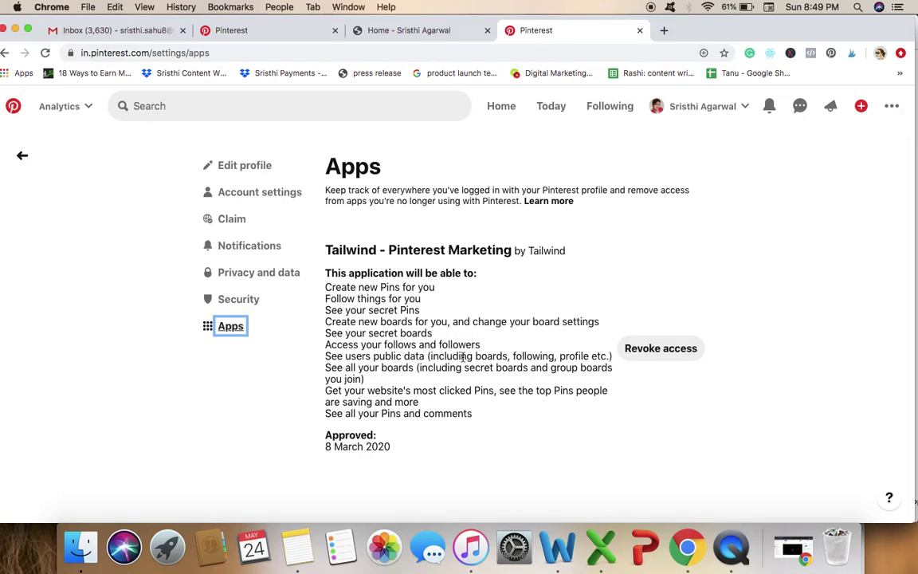
Open Tailwind's Publisher drafts page in a new browser tab.
click(664, 30)
text(lwind)
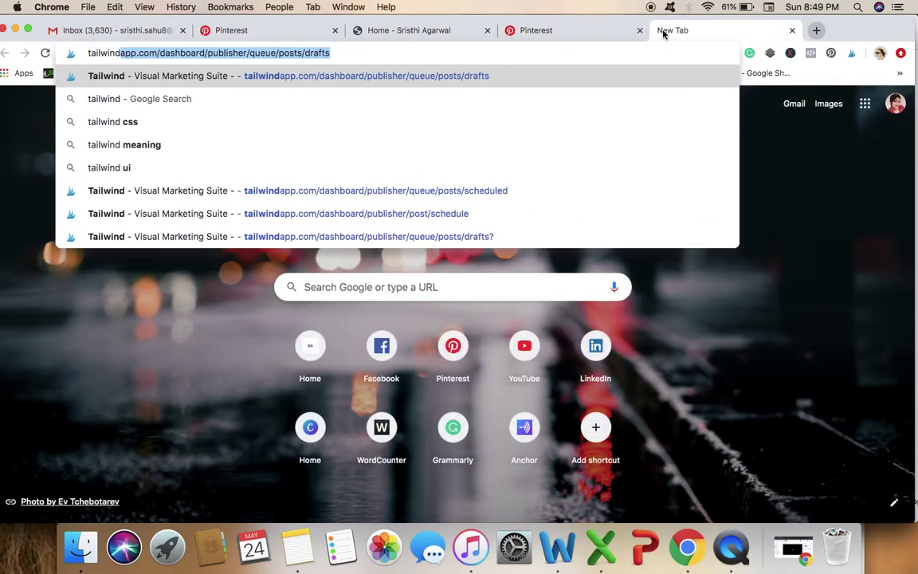
key(Return)
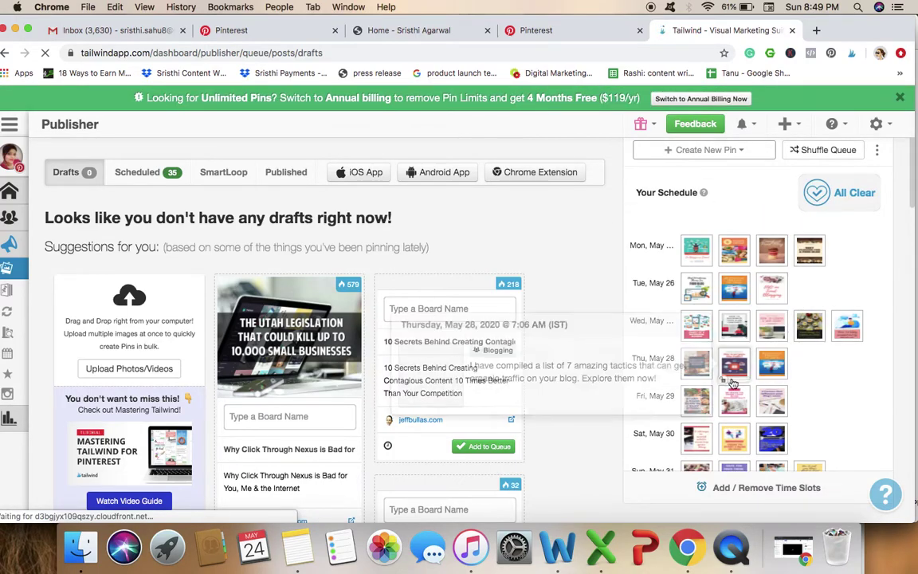
scroll(731, 366, down, 3)
scroll(729, 279, up, 3)
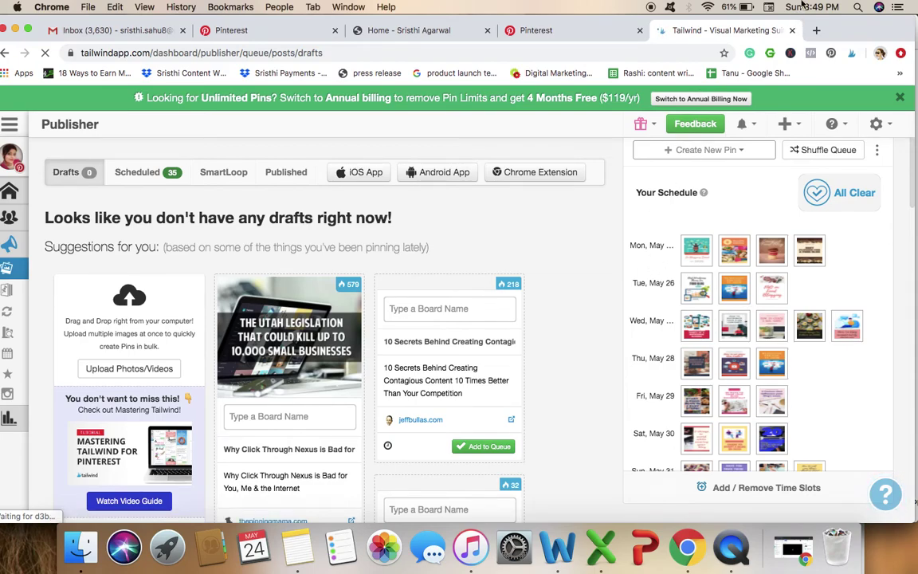
Dismiss the Tailwind chat popup and the Unlimited Pins billing banner.
mouse_move(817, 258)
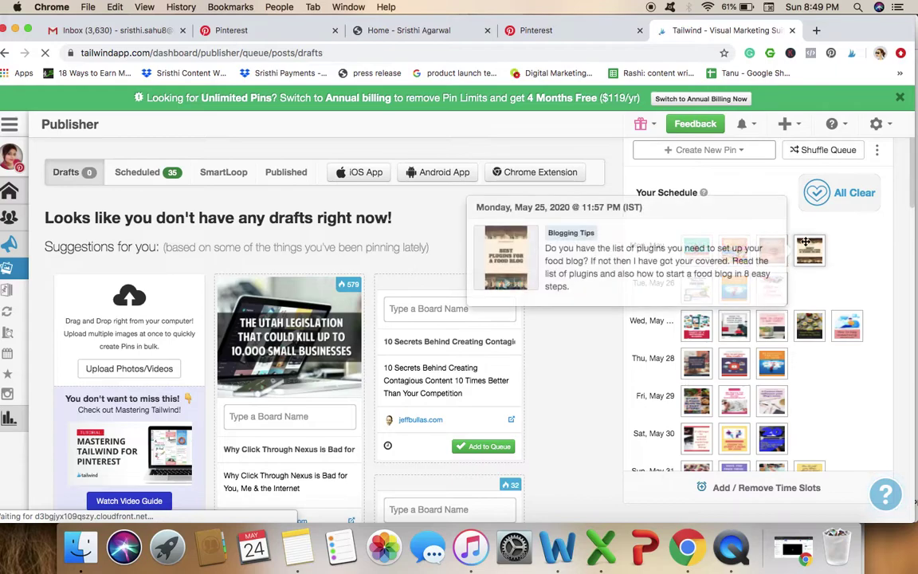
scroll(771, 399, down, 5)
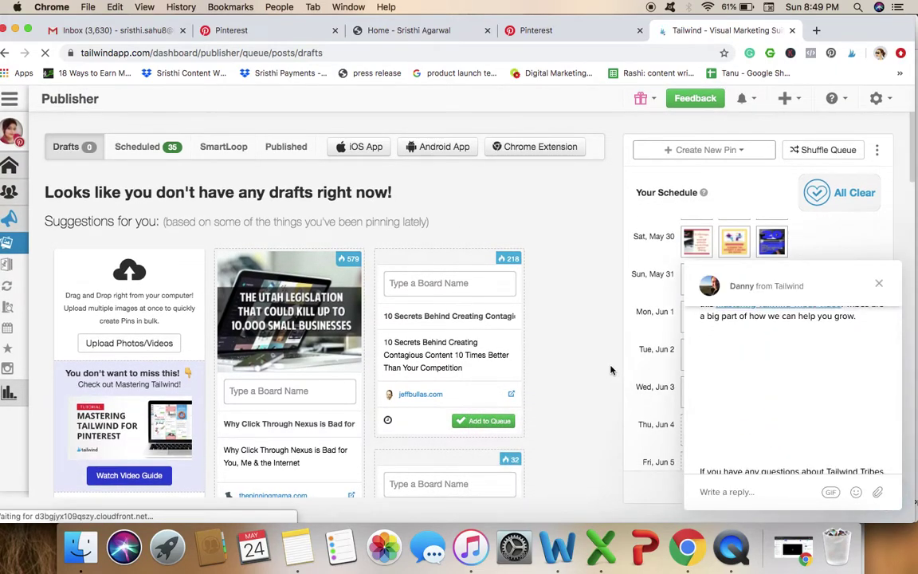
click(880, 284)
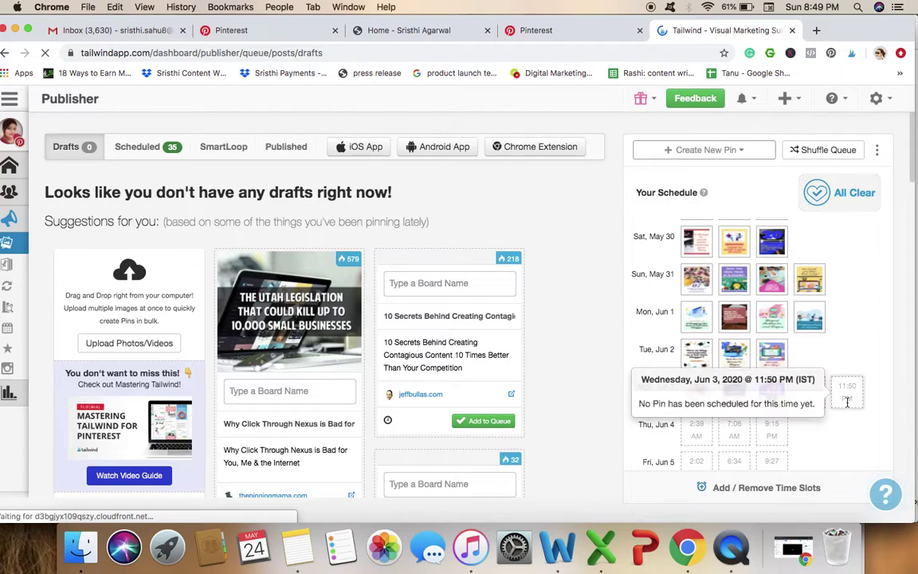
scroll(656, 334, up, 5)
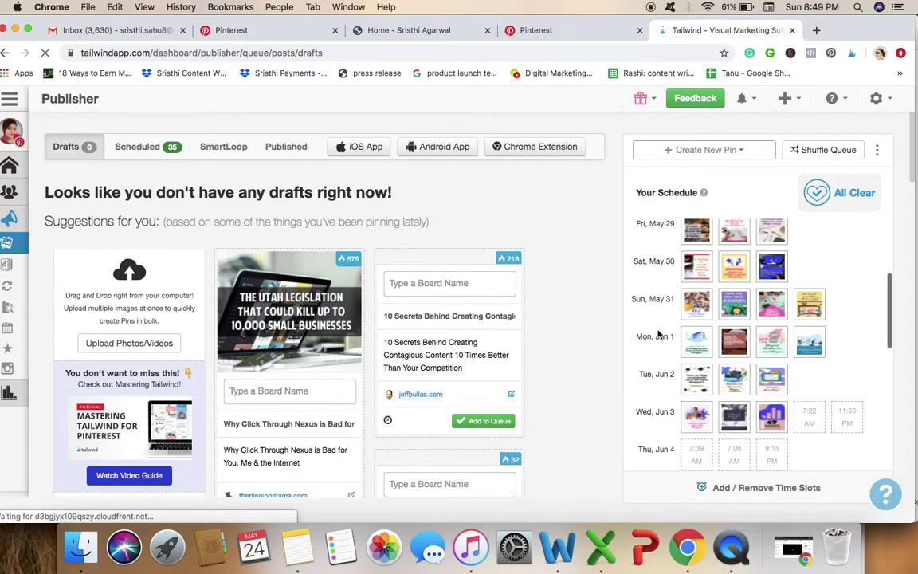
scroll(658, 329, up, 2)
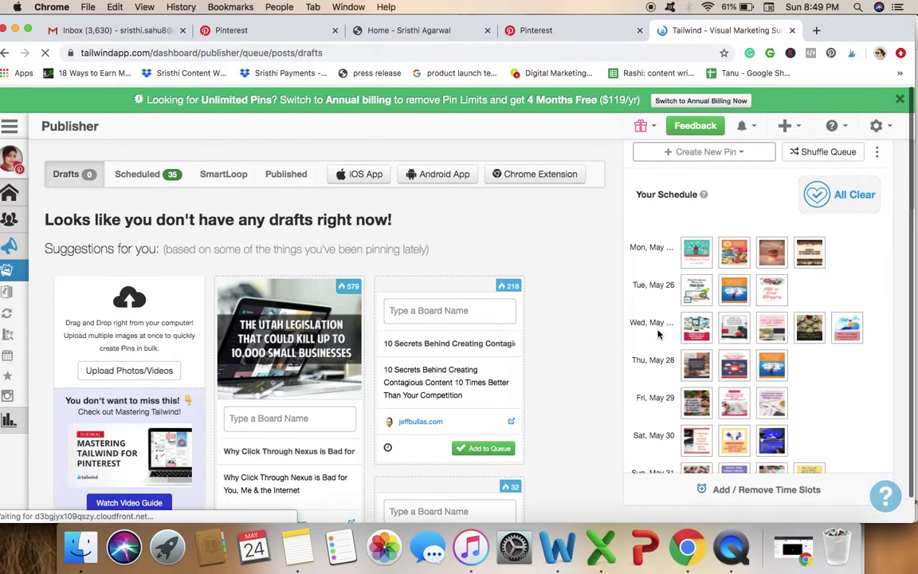
click(901, 98)
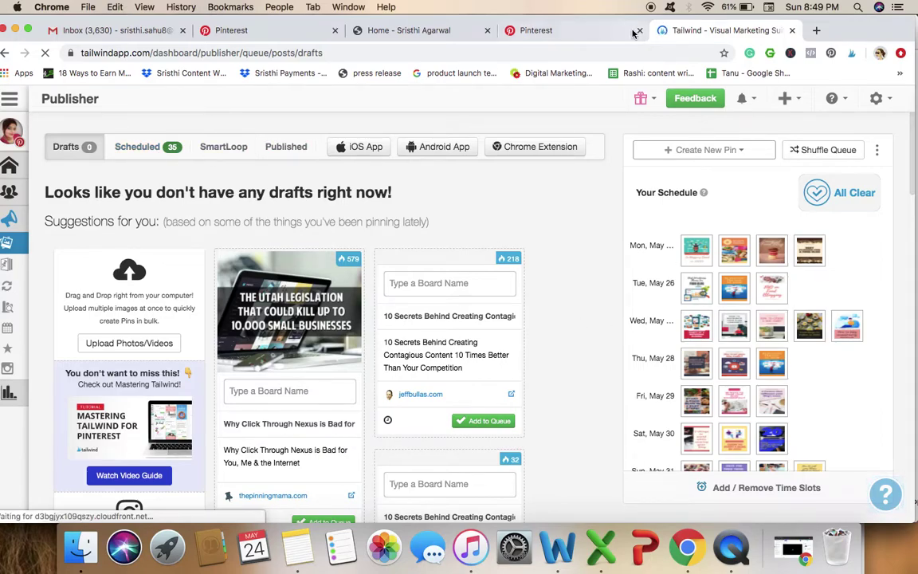
Go back to the Pinterest tab and show the home feed of pins.
click(556, 30)
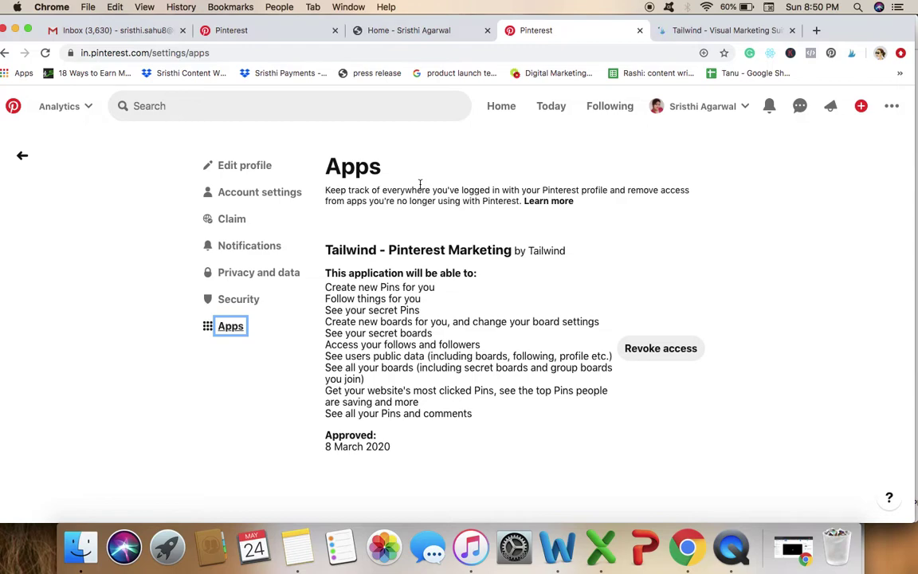
click(505, 116)
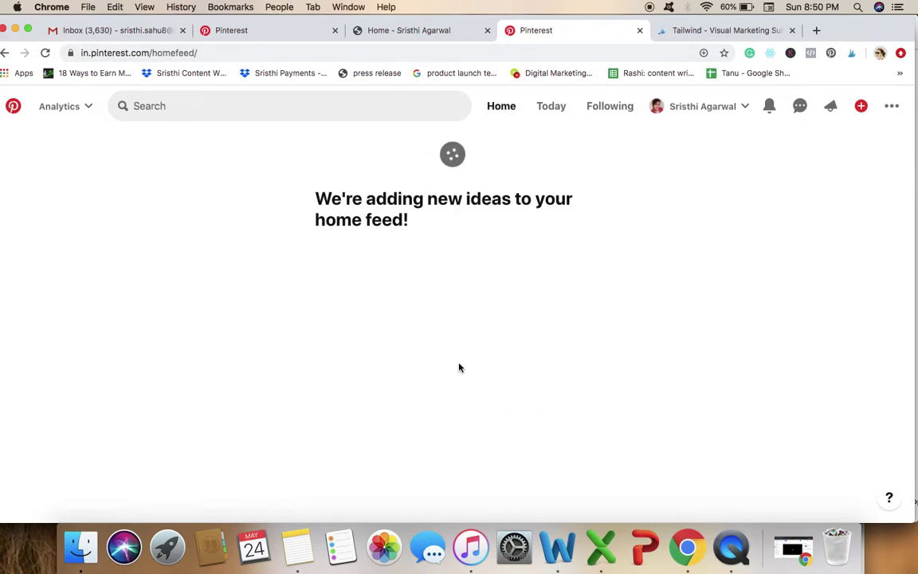